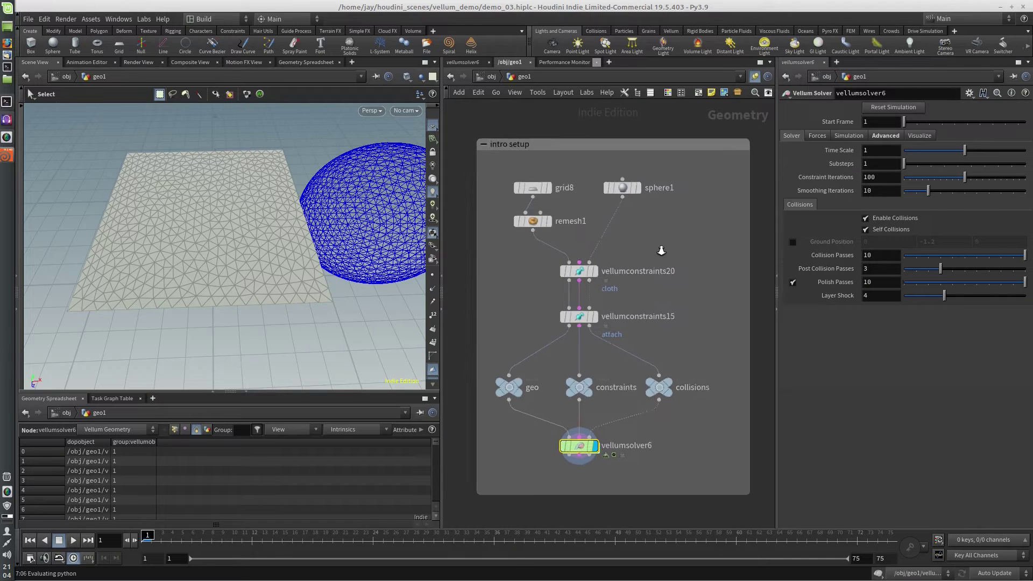
# Step: Add a trial Vellum Constraints node from a 'vellum con' search and place it in the network
pyautogui.moveTo(644, 300); pyautogui.dragTo(629, 302, button='middle')
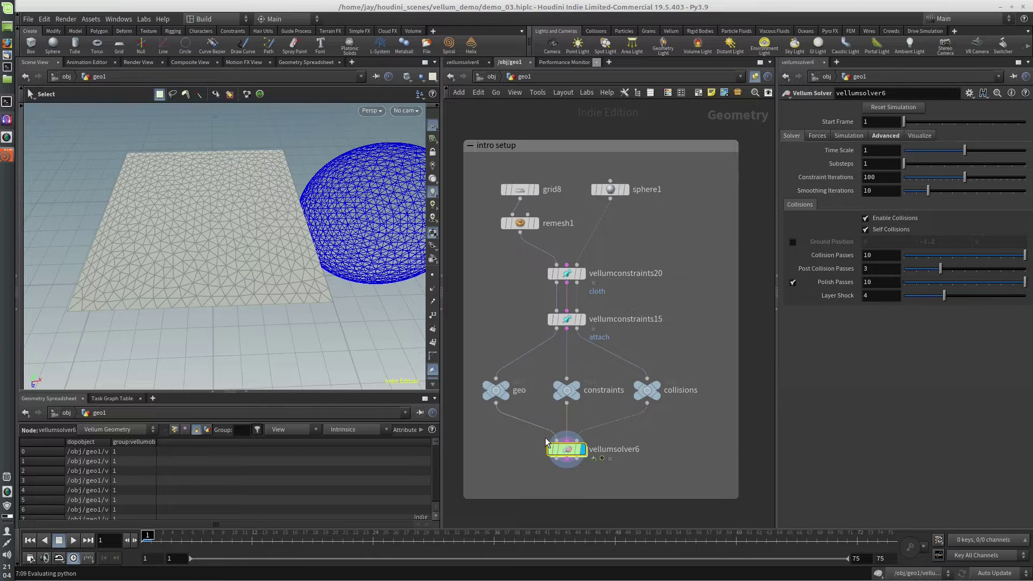
pyautogui.press('Tab')
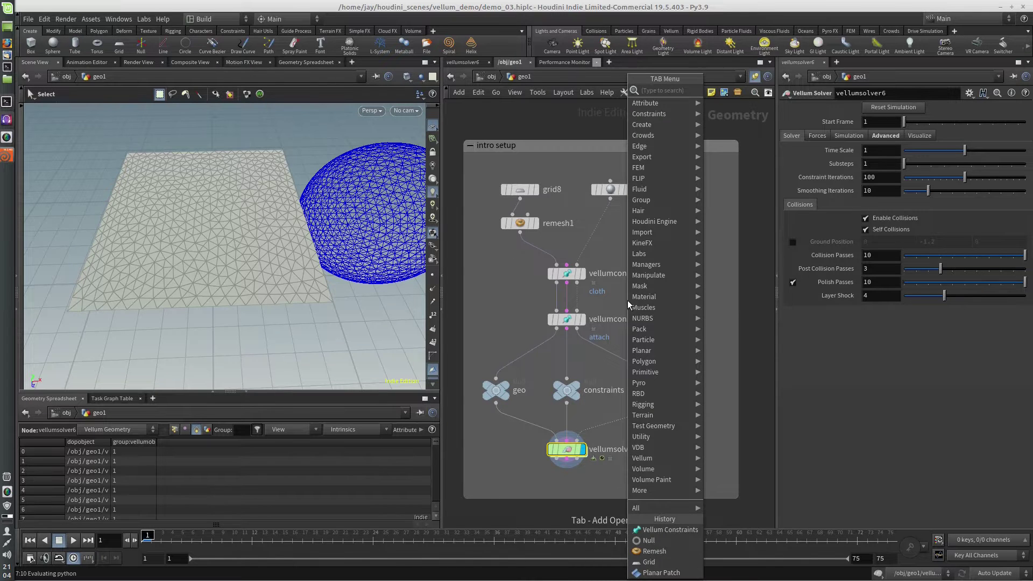
pyautogui.moveTo(651, 471)
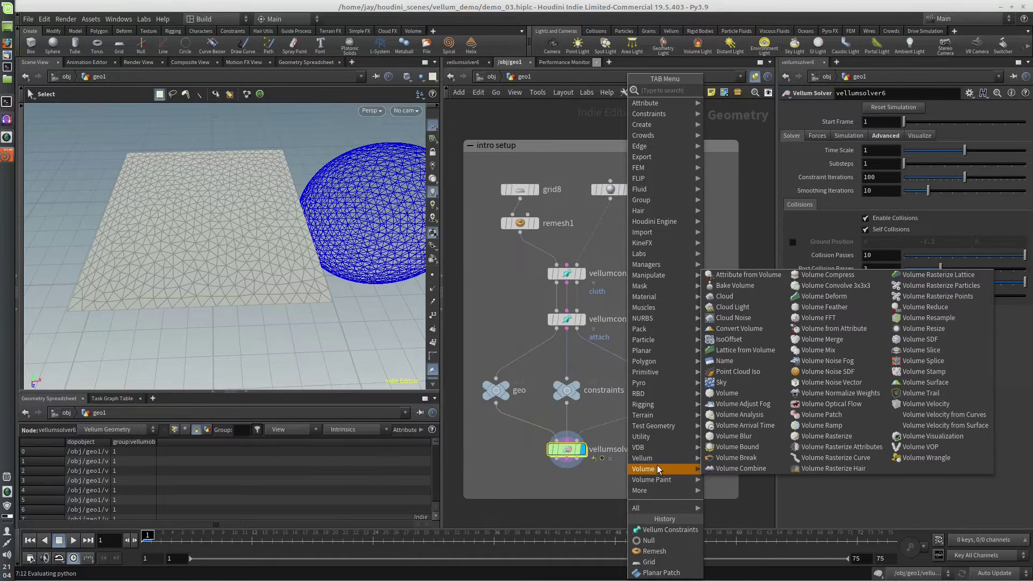
pyautogui.moveTo(675, 458)
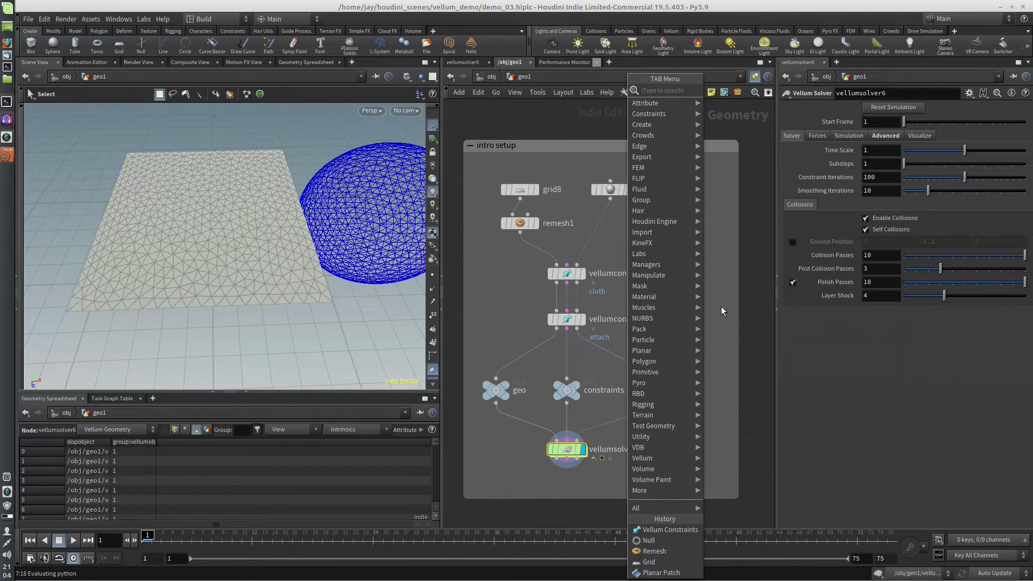
pyautogui.press('Escape')
pyautogui.press('Tab')
pyautogui.write('vellum con')
pyautogui.press('Return')
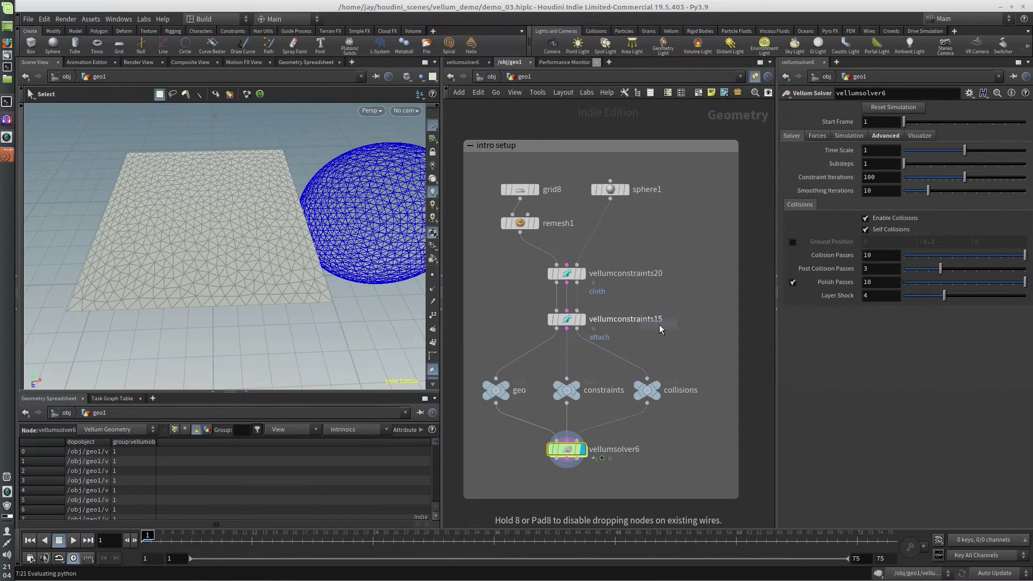
pyautogui.click(662, 289)
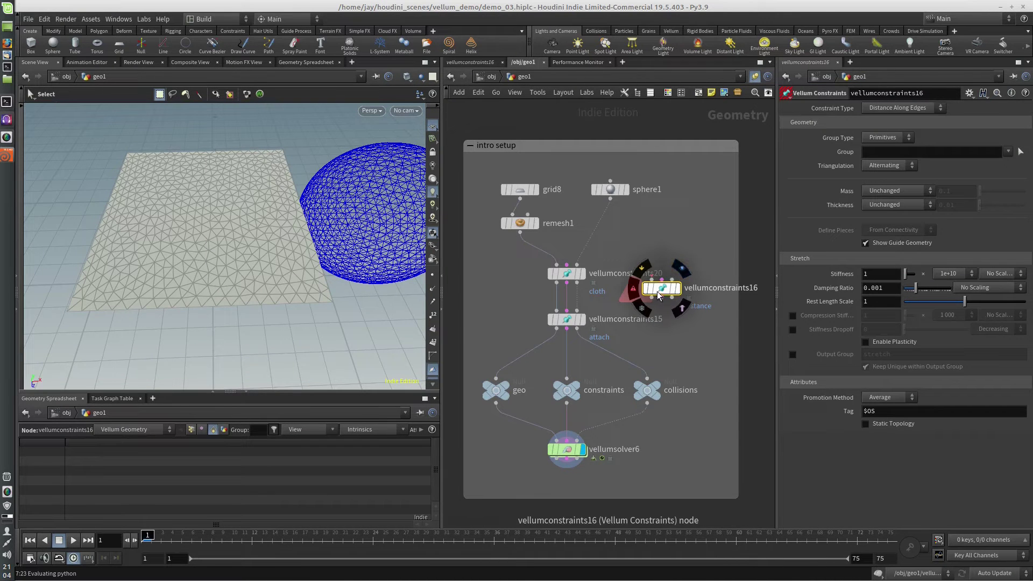
pyautogui.moveTo(660, 291); pyautogui.dragTo(661, 301)
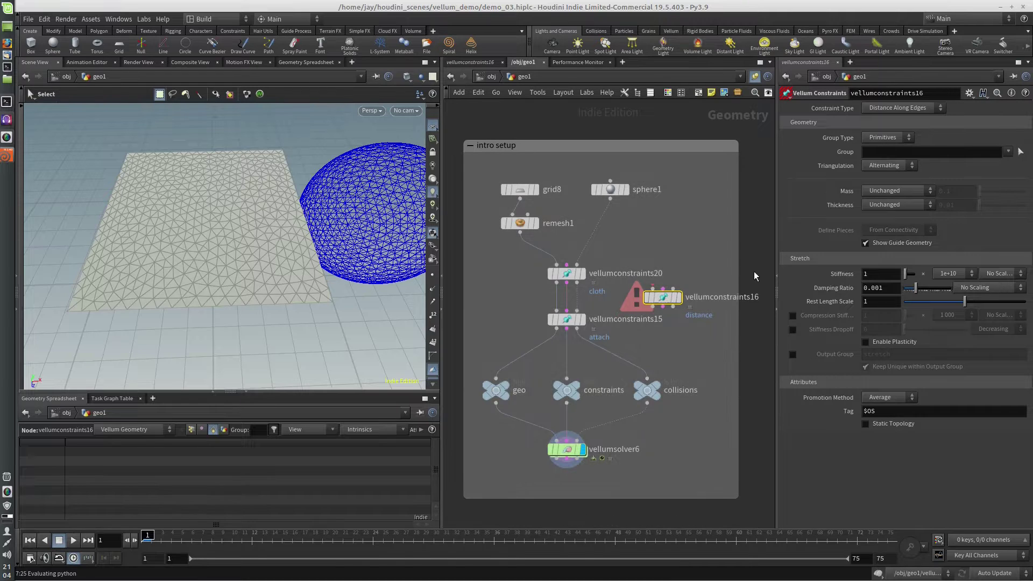
# Step: Check the trial node's constraint types, keep Distance Along Edges, then delete vellumconstraints16
pyautogui.click(899, 107)
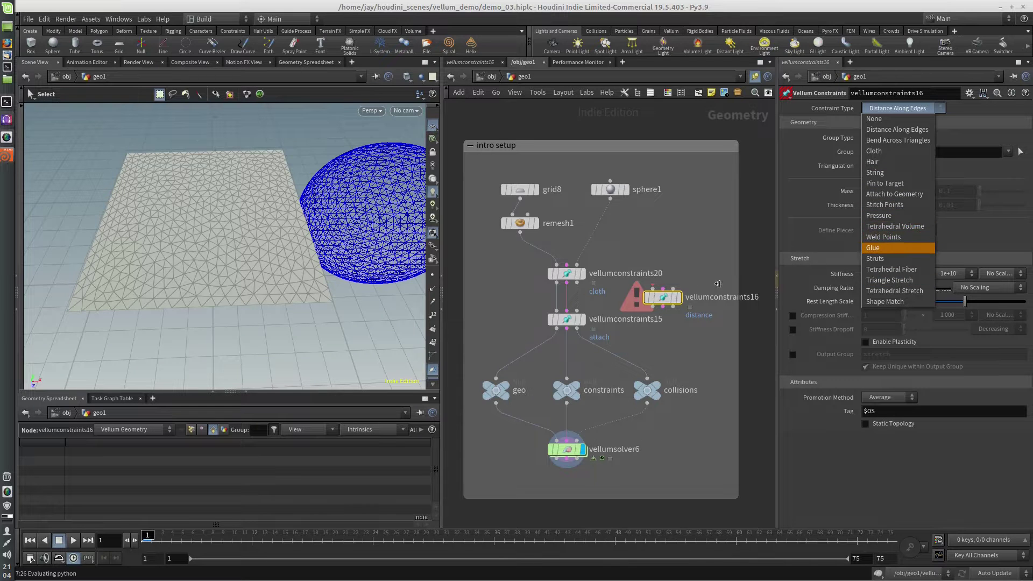
pyautogui.click(666, 238)
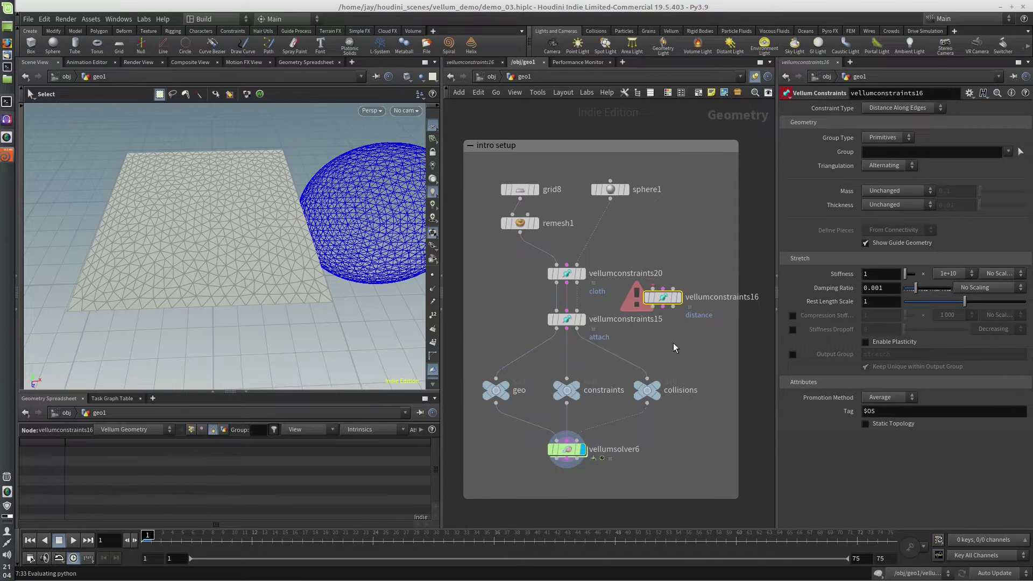
pyautogui.press('Delete')
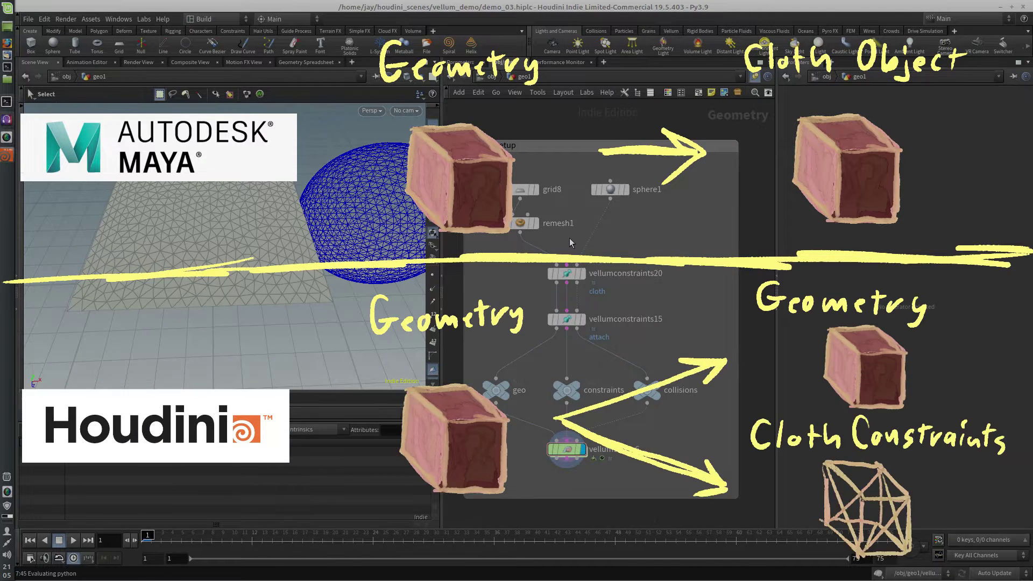
pyautogui.moveTo(569, 275)
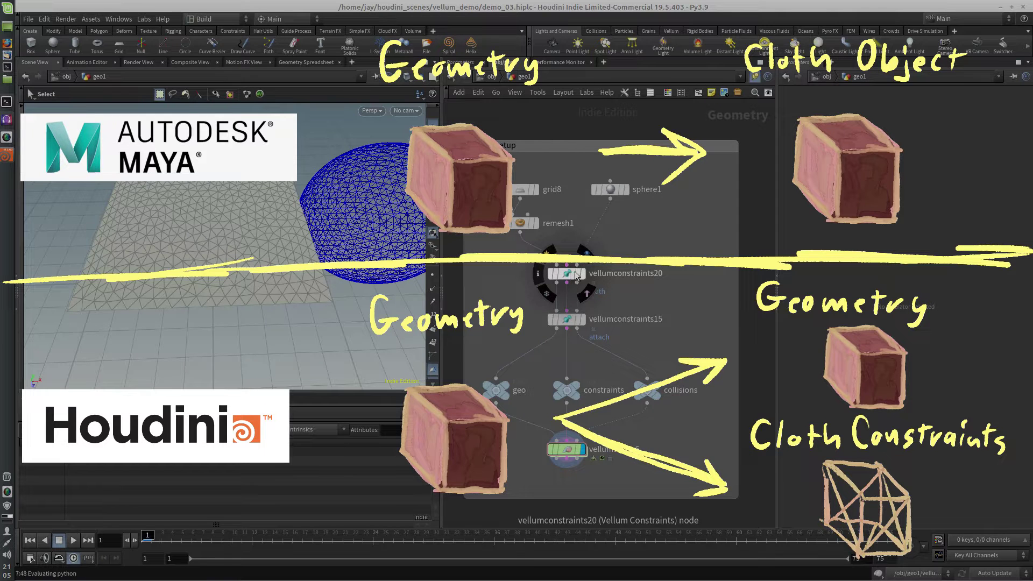
# Step: Display vellumconstraints20's output and review its Cloth type, drag and Bend settings
pyautogui.moveTo(586, 306)
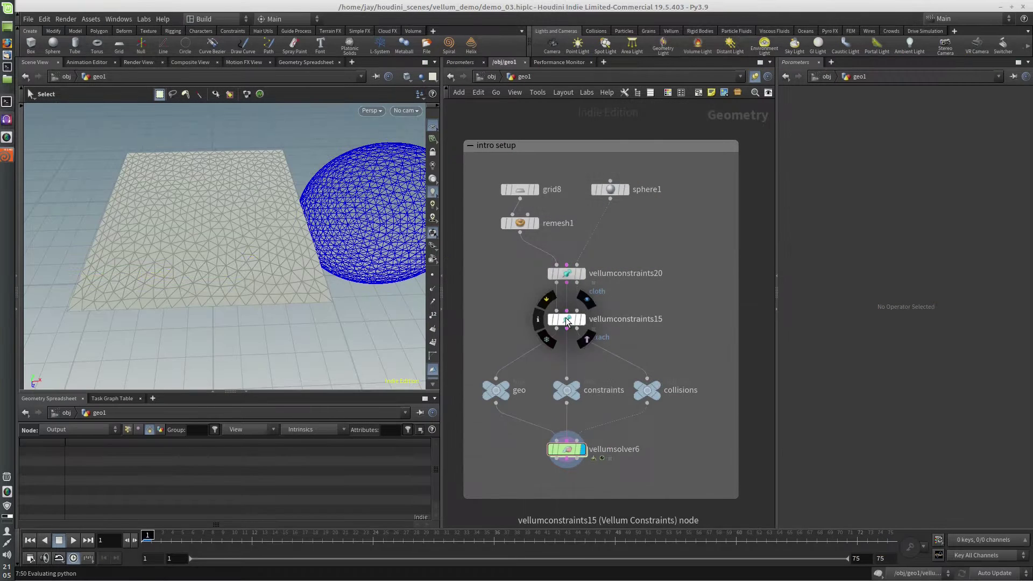
pyautogui.click(566, 320)
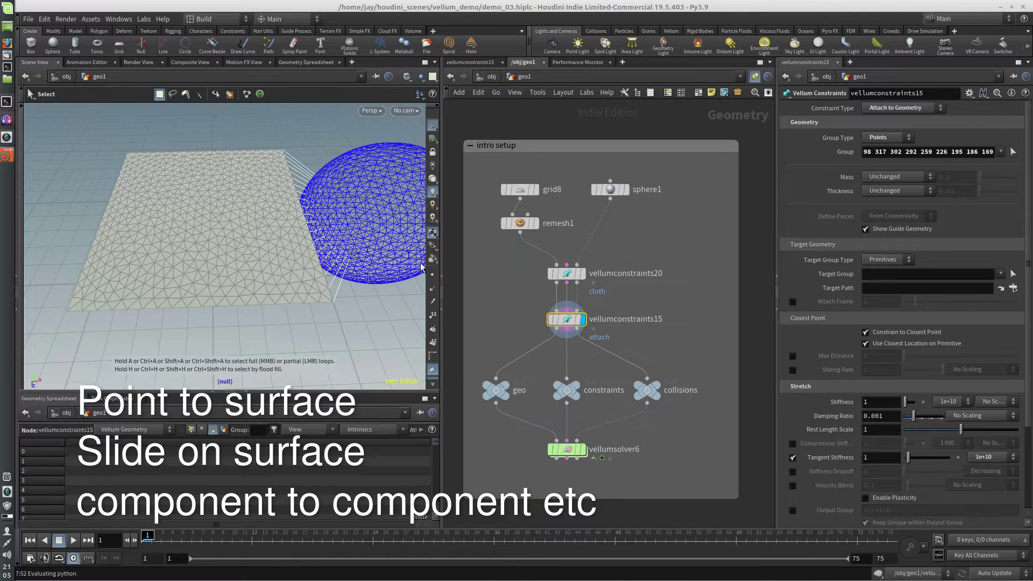
pyautogui.moveTo(584, 256)
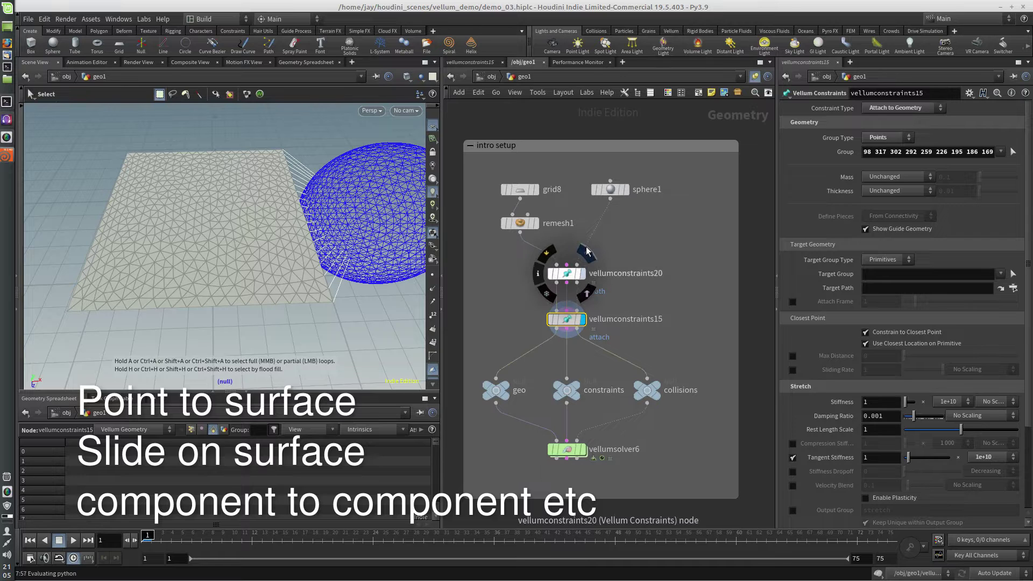
pyautogui.click(589, 253)
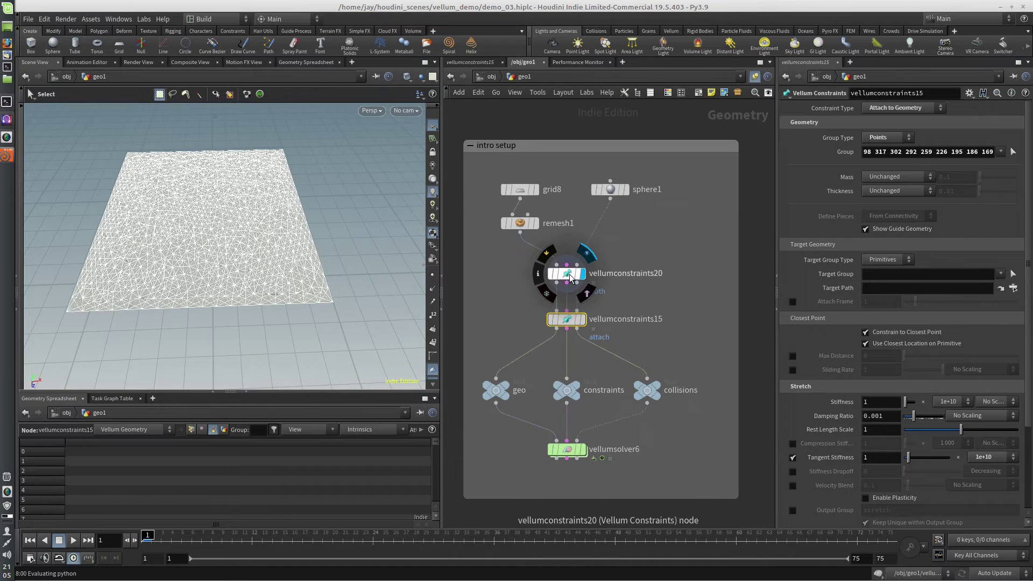
pyautogui.click(571, 275)
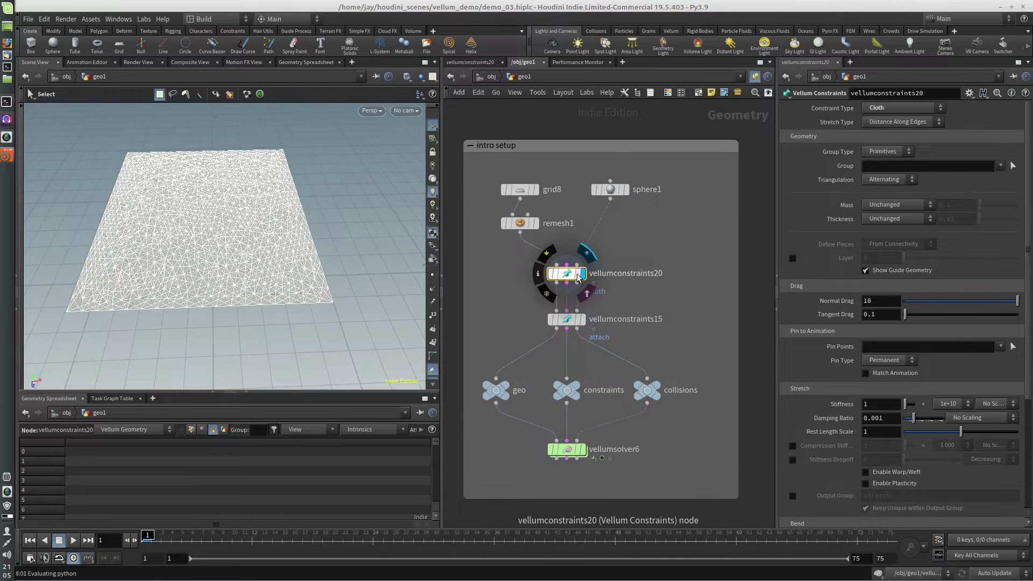
pyautogui.moveTo(1027, 220); pyautogui.dragTo(1030, 342)
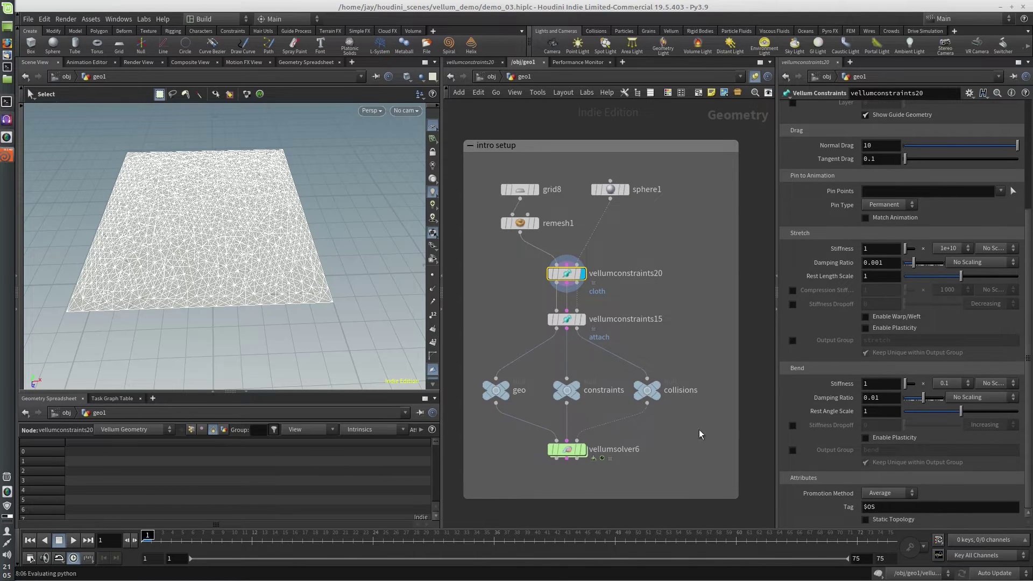
pyautogui.moveTo(564, 394)
# Step: Display the geo null's output and list its point attributes in the Geometry Spreadsheet
pyautogui.click(591, 378)
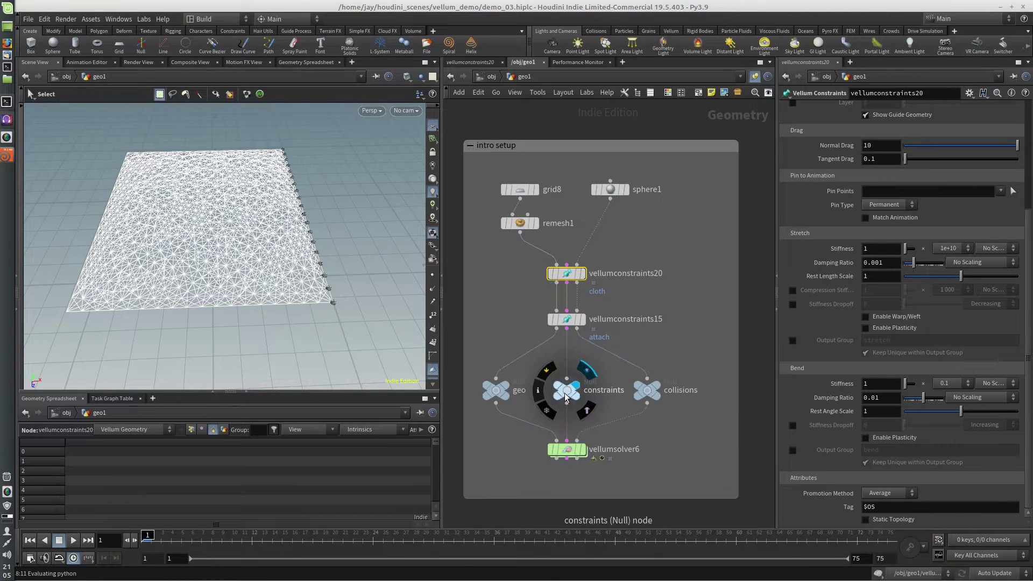
pyautogui.click(566, 408)
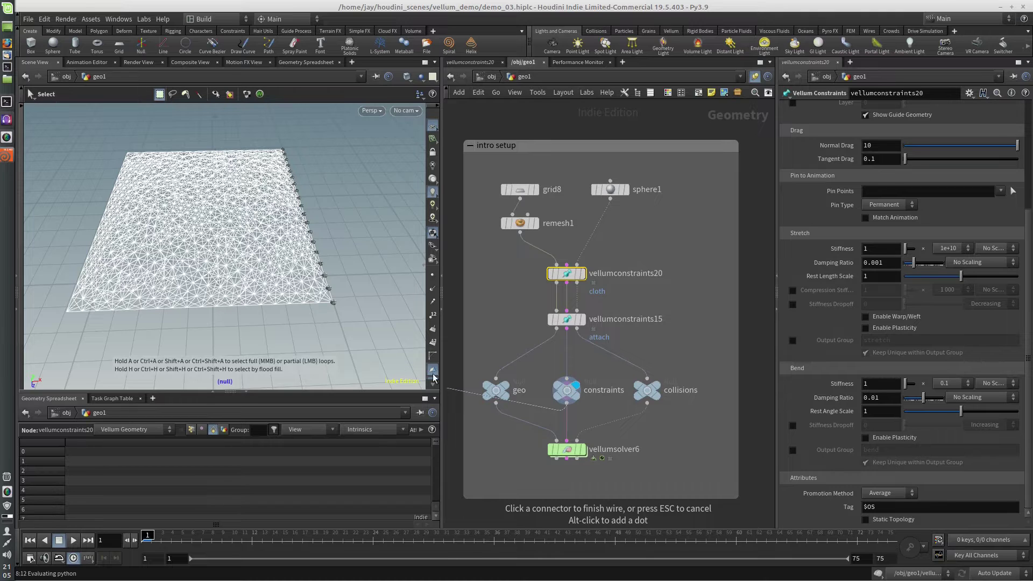
pyautogui.press('Escape')
pyautogui.moveTo(545, 346); pyautogui.dragTo(556, 296, button='middle')
pyautogui.moveTo(505, 352)
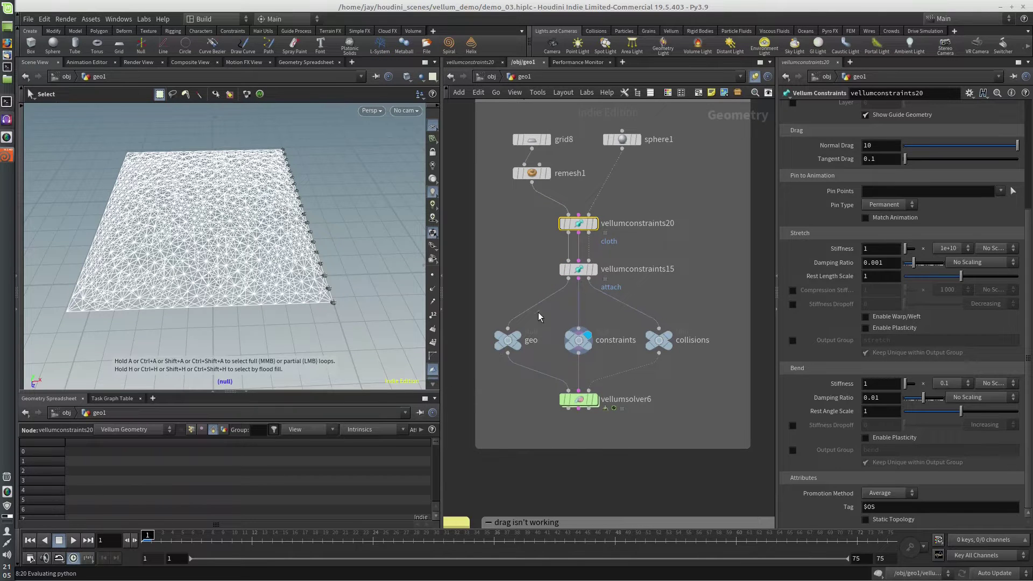
pyautogui.click(531, 319)
pyautogui.click(508, 340)
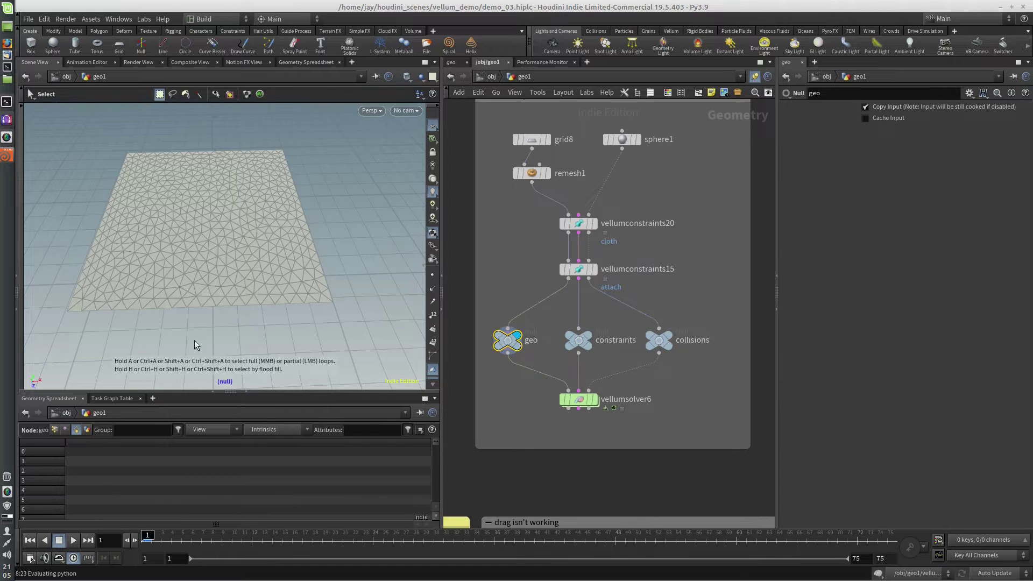
pyautogui.click(56, 429)
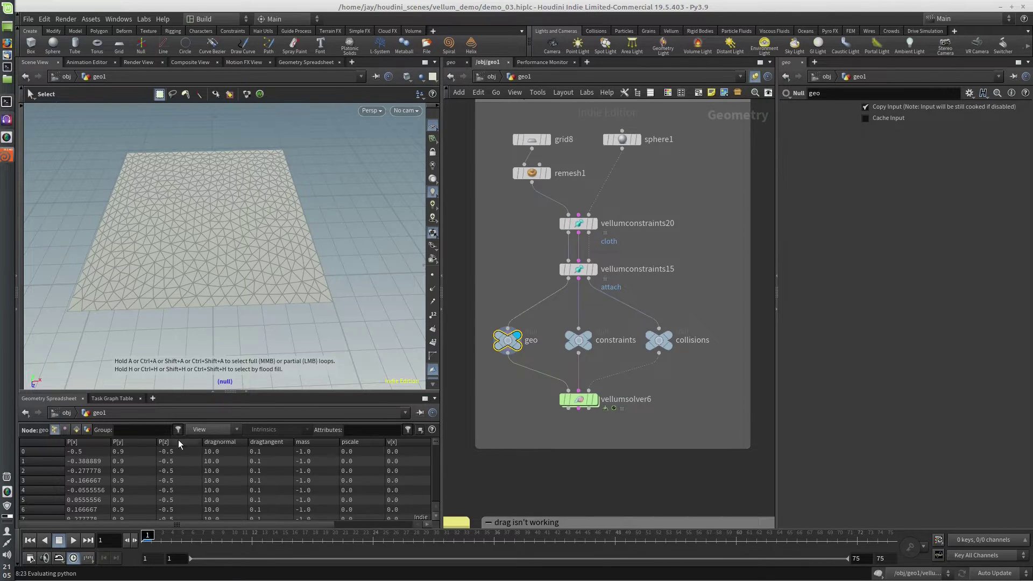
pyautogui.hscroll(2, 285, 523)
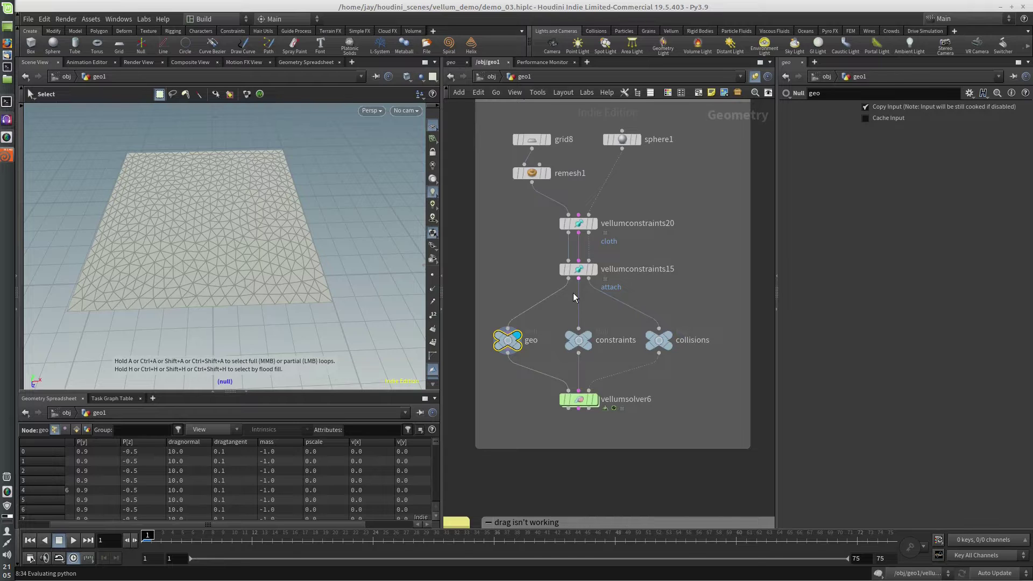
# Step: Display the constraints null and list its primitive attributes, including restlength
pyautogui.click(599, 318)
pyautogui.click(579, 340)
pyautogui.click(97, 430)
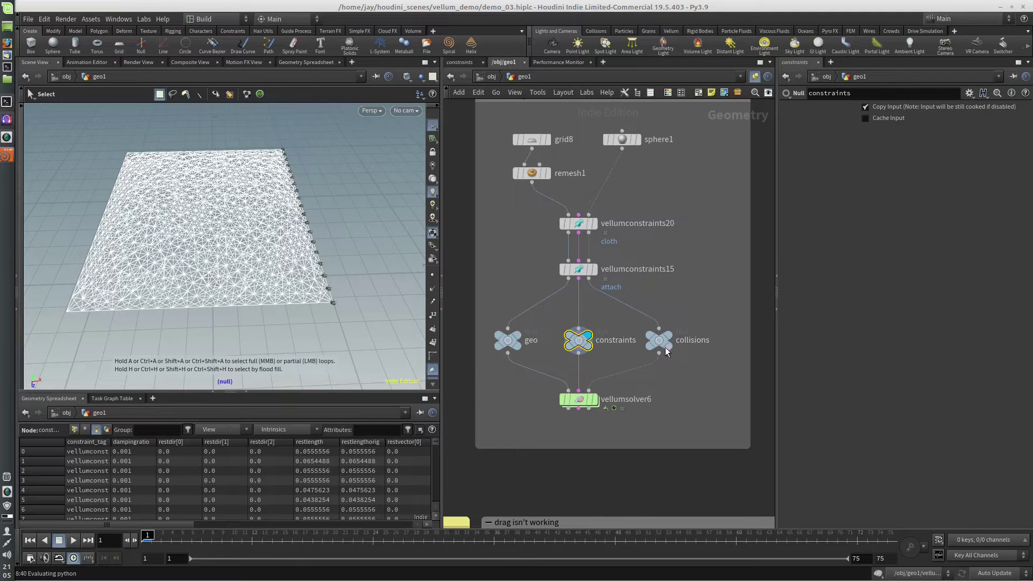
# Step: Show the collisions output, check vellumconstraints15, and return to the constraints null
pyautogui.moveTo(666, 347)
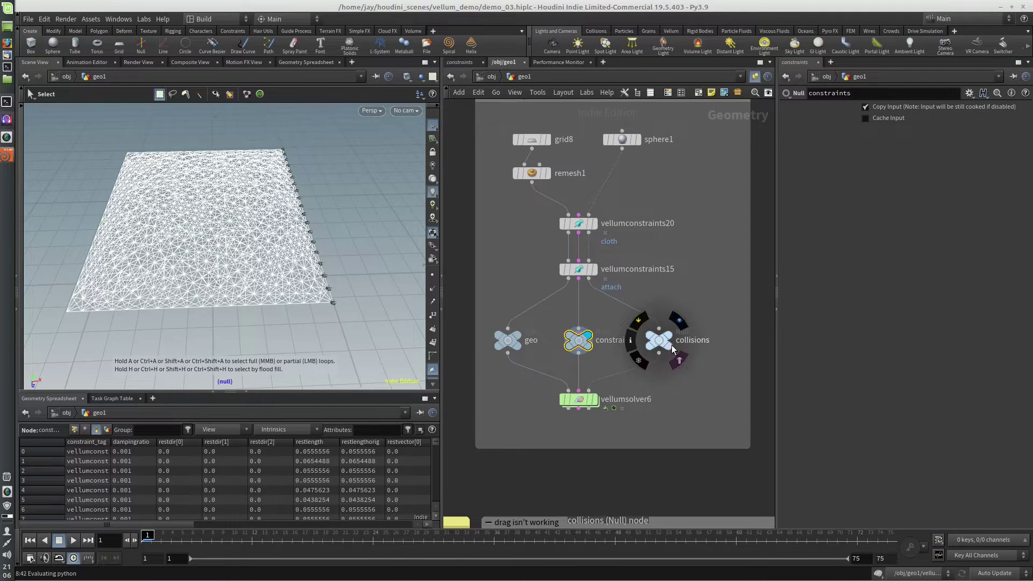
pyautogui.click(661, 343)
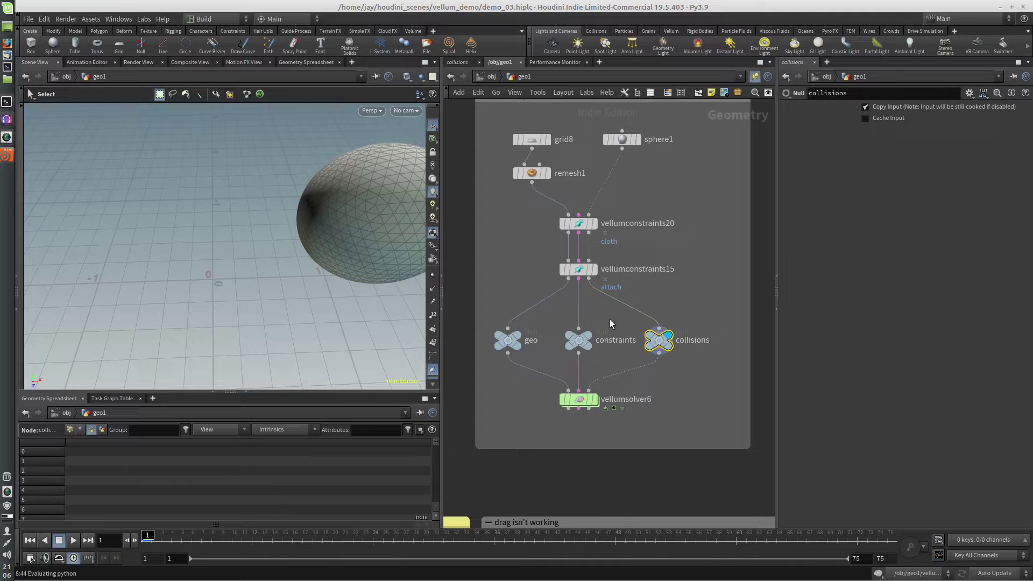
pyautogui.click(579, 270)
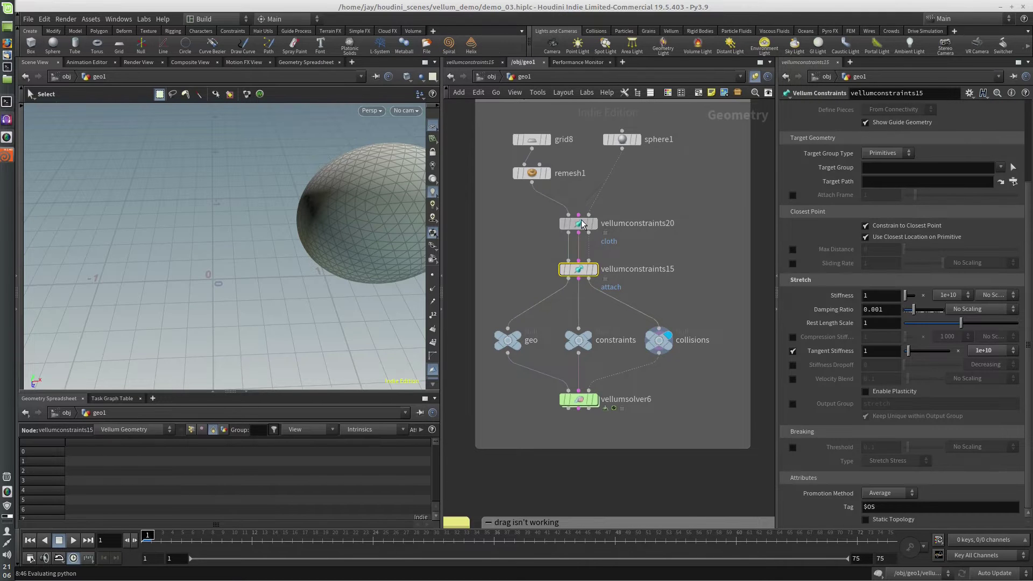
pyautogui.press('Up')
pyautogui.click(585, 272)
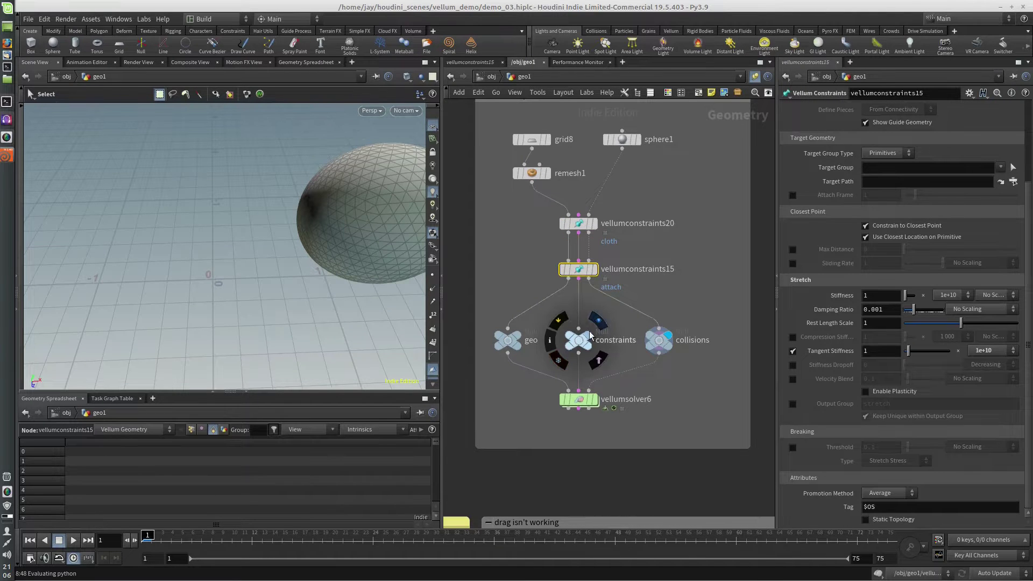
pyautogui.click(579, 342)
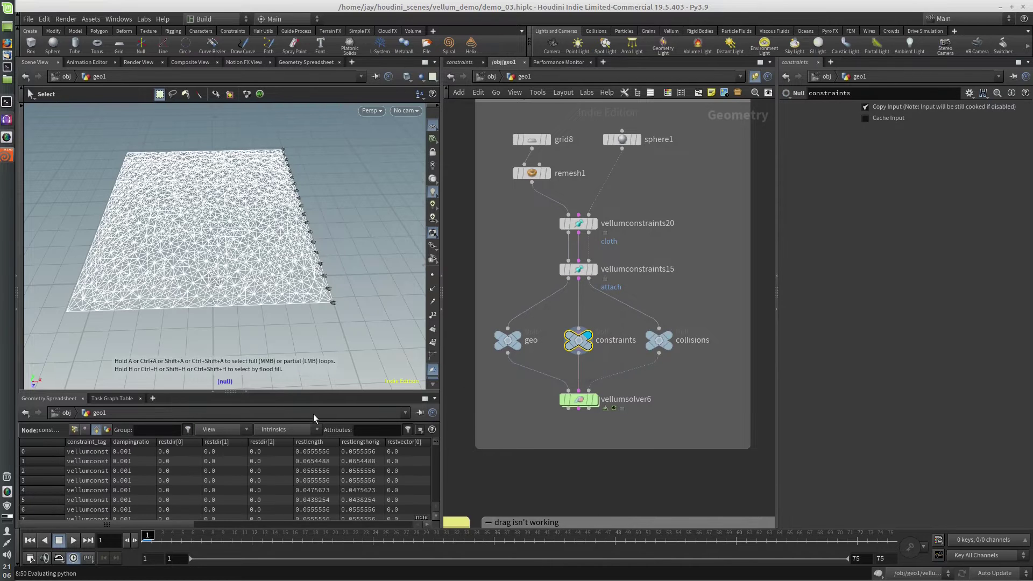
pyautogui.moveTo(566, 404)
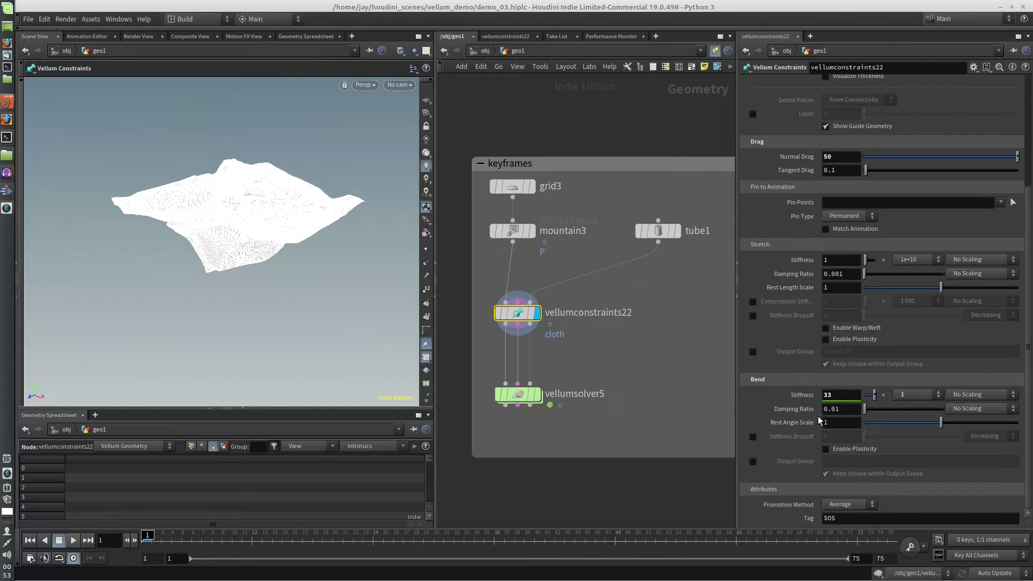
# Step: Key vellumconstraints22's Bend Stiffness value of 33 at frame 1
pyautogui.moveTo(513, 320)
pyautogui.moveTo(513, 321); pyautogui.dragTo(513, 322)
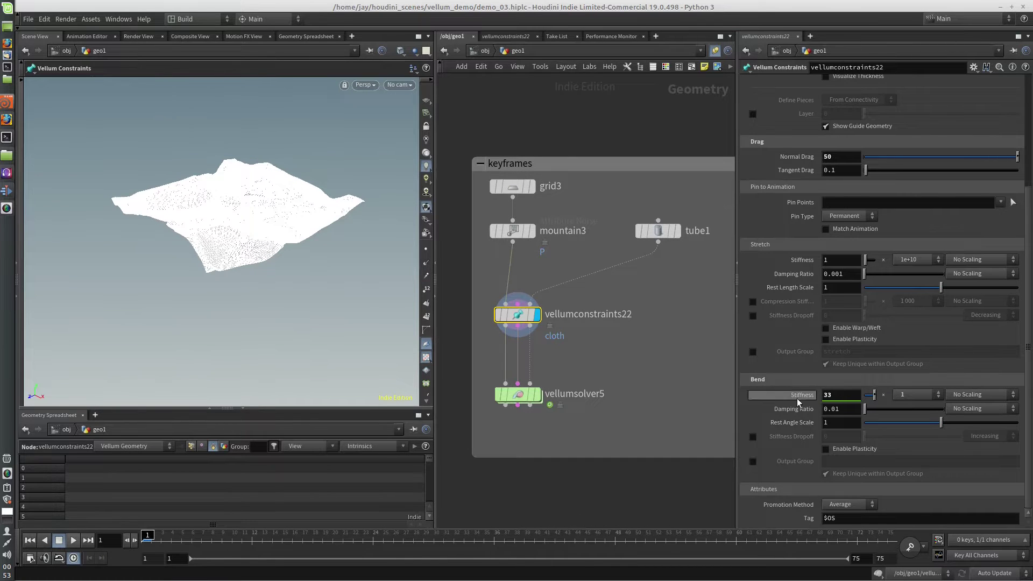
pyautogui.keyDown('alt'); pyautogui.click(851, 397); pyautogui.keyUp('alt')
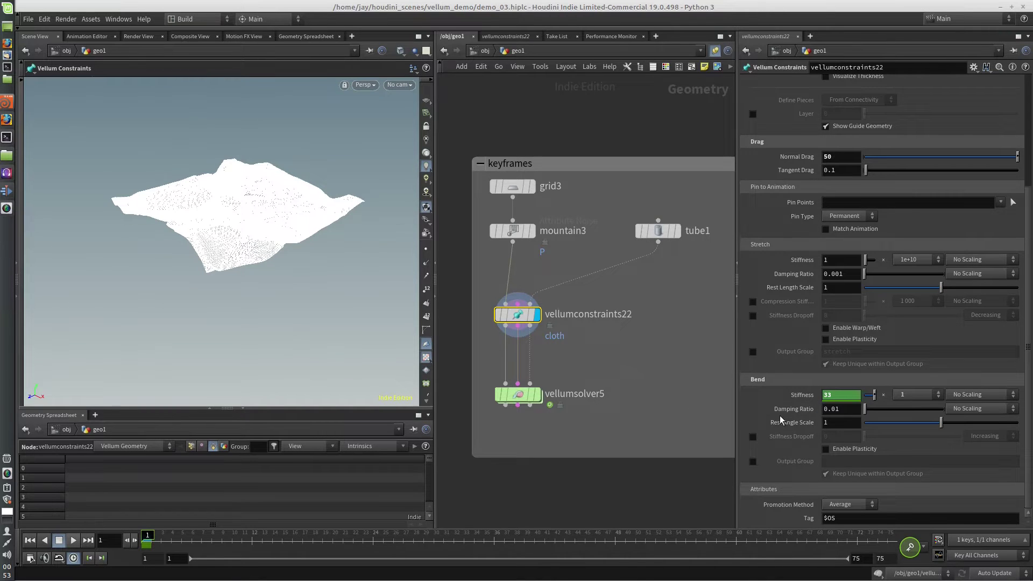
pyautogui.doubleClick(522, 393)
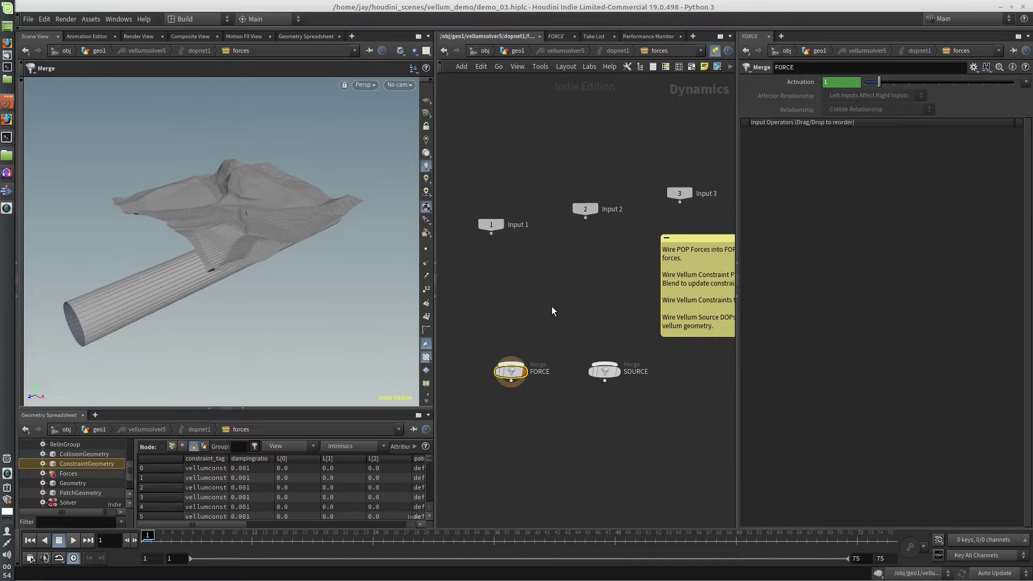
pyautogui.press('Tab')
pyautogui.write('vellum con')
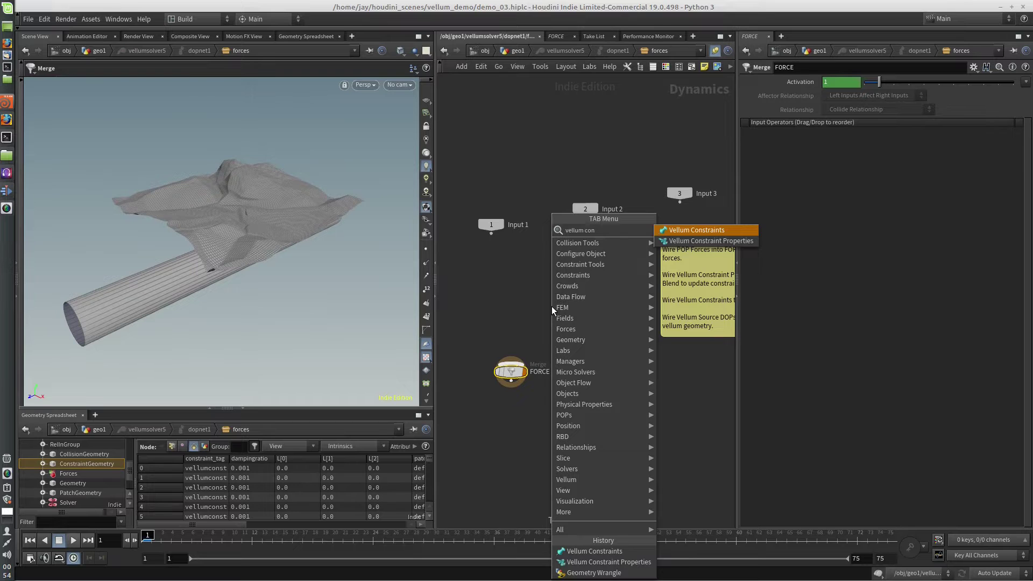
pyautogui.press('Return')
pyautogui.click(552, 308)
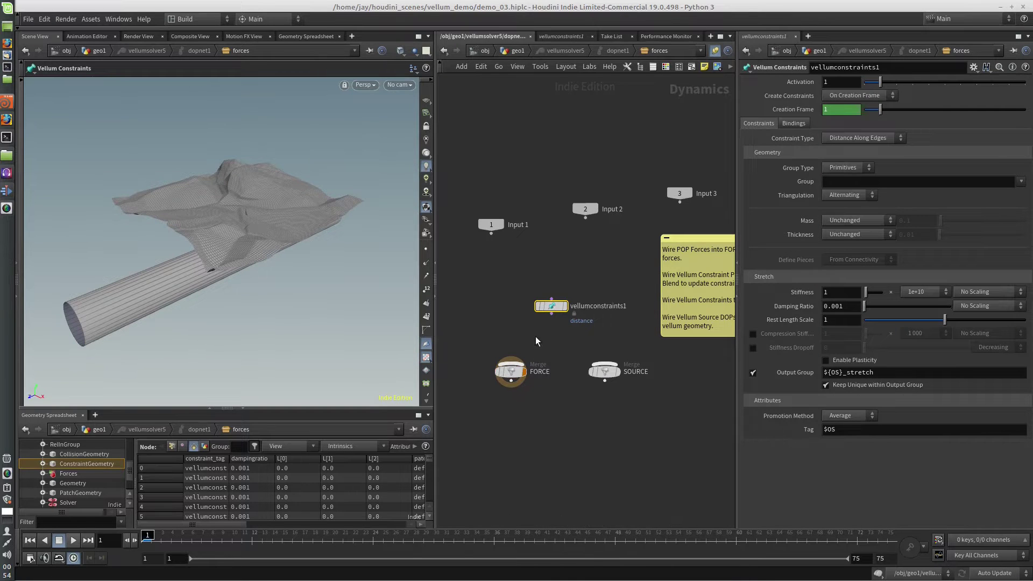
pyautogui.click(551, 314)
pyautogui.click(511, 362)
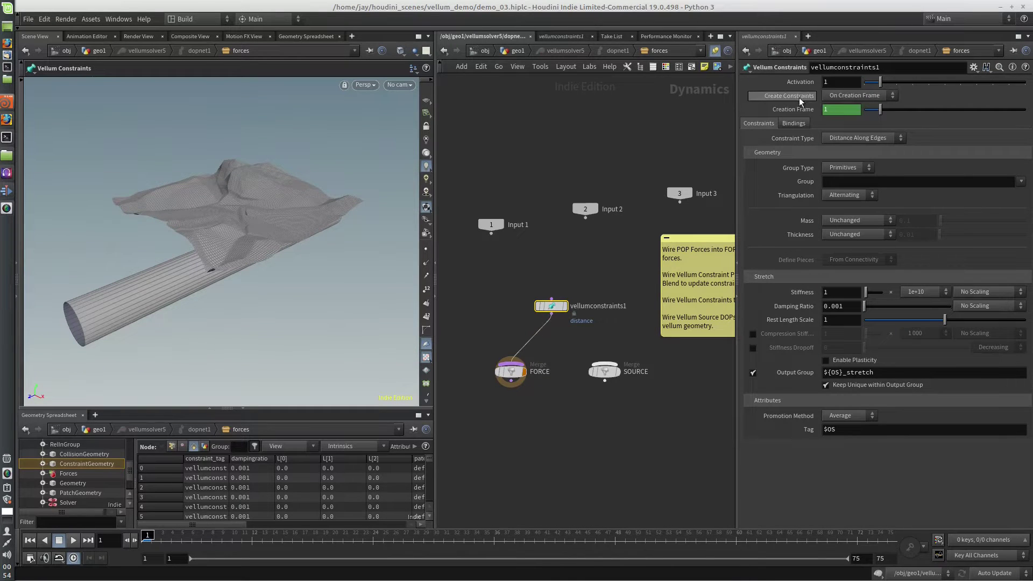
pyautogui.click(854, 97)
pyautogui.click(860, 119)
pyautogui.keyDown('alt'); pyautogui.click(847, 295); pyautogui.keyUp('alt')
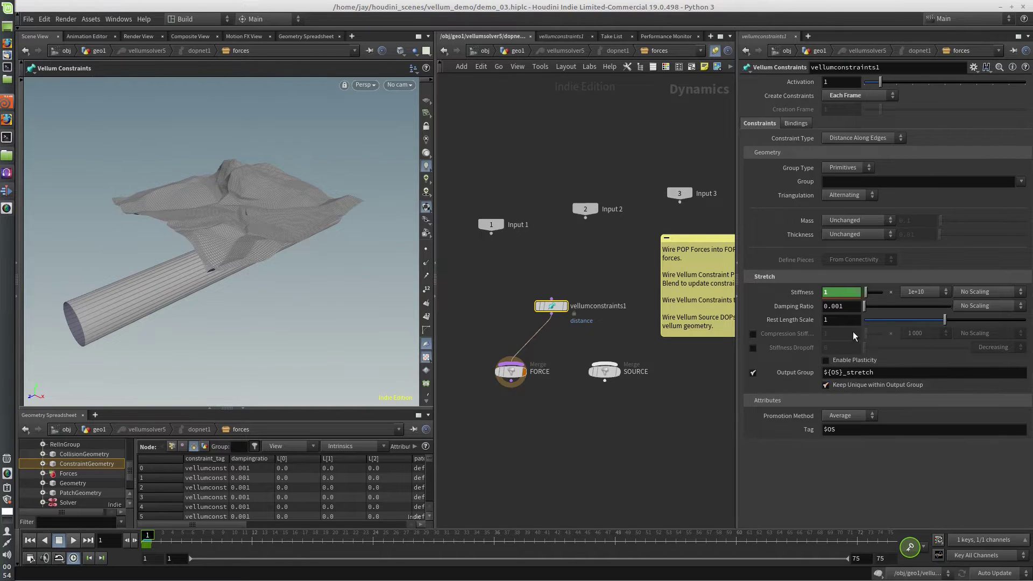
pyautogui.keyDown('ctrl'); pyautogui.keyDown('shift'); pyautogui.click(833, 293); pyautogui.keyUp('shift'); pyautogui.keyUp('ctrl')
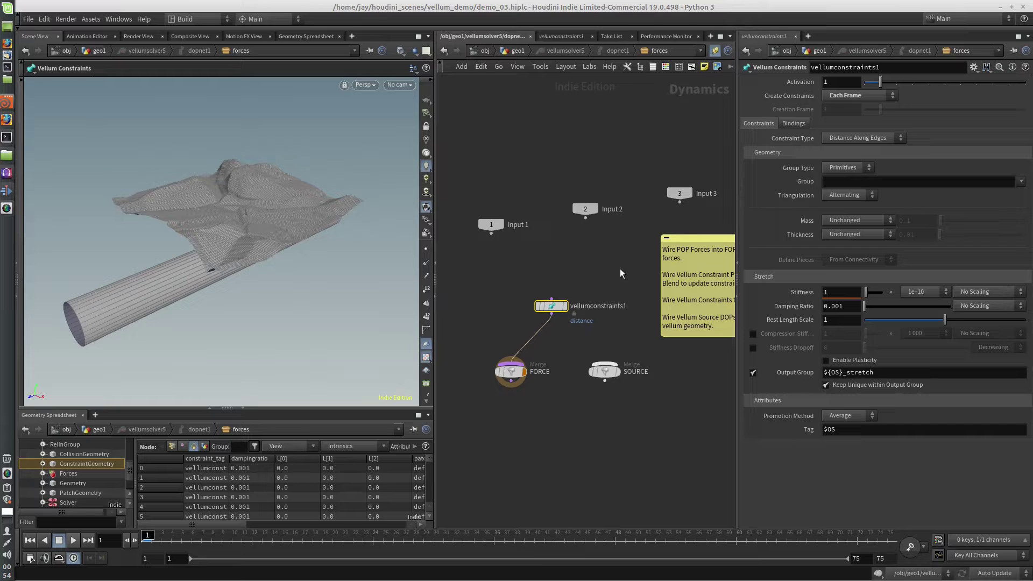
pyautogui.moveTo(620, 269); pyautogui.dragTo(487, 351)
pyautogui.press('Delete')
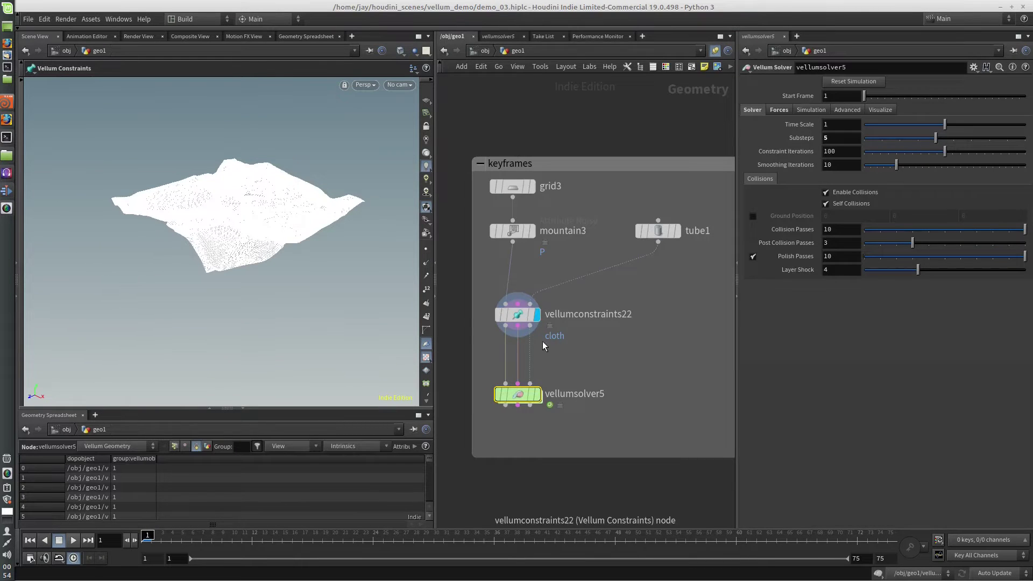
# Step: Enable the Bend output group on vellumconstraints22 and name it 'whatever'
pyautogui.click(519, 319)
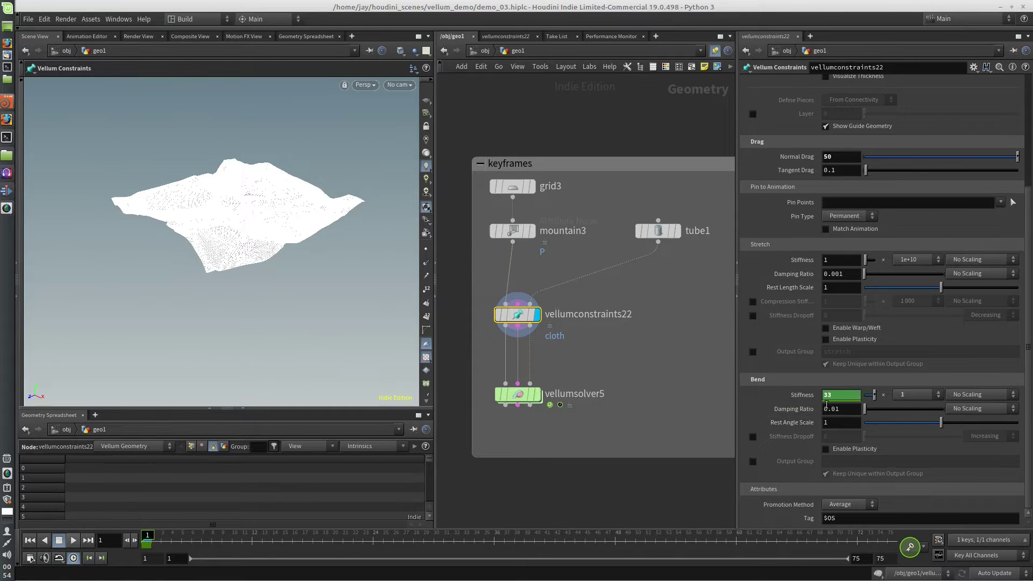
pyautogui.click(753, 462)
pyautogui.click(862, 461)
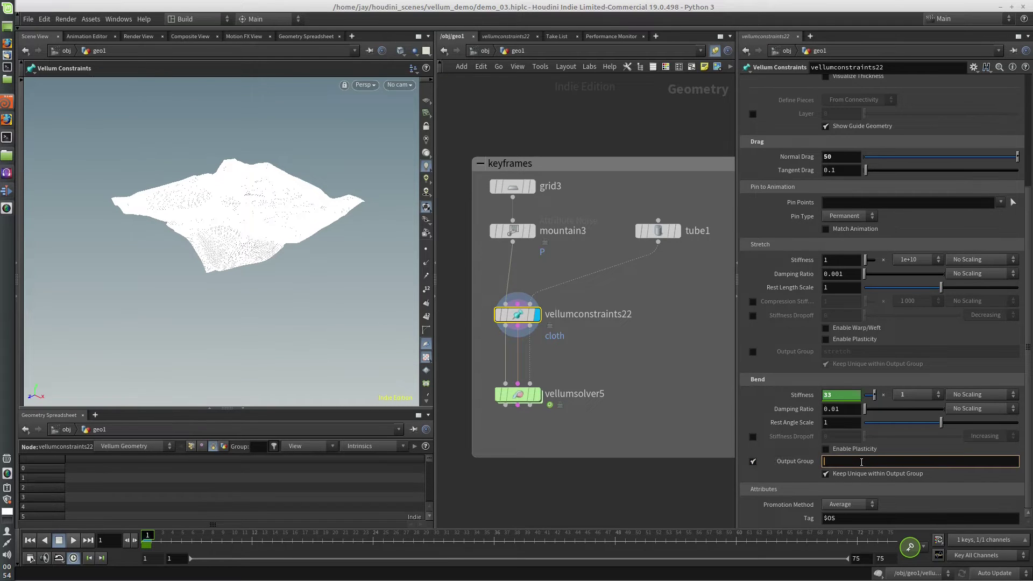
pyautogui.write('whatever')
pyautogui.press('Return')
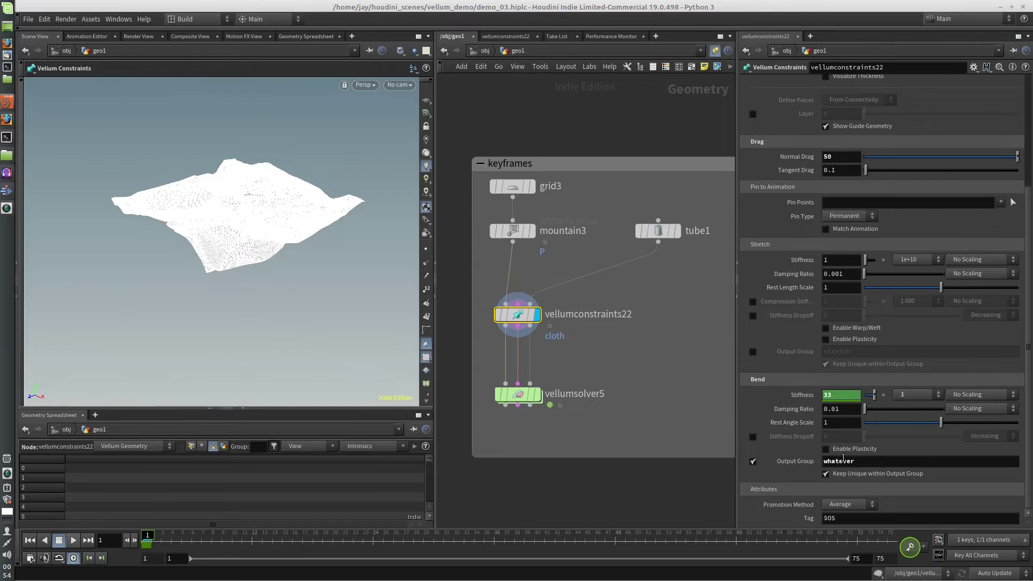
# Step: Add a sticky note reading 'keyframe in DOP net' on the network's left and shrink it
pyautogui.click(705, 66)
pyautogui.moveTo(629, 187); pyautogui.dragTo(466, 267)
pyautogui.click(506, 309)
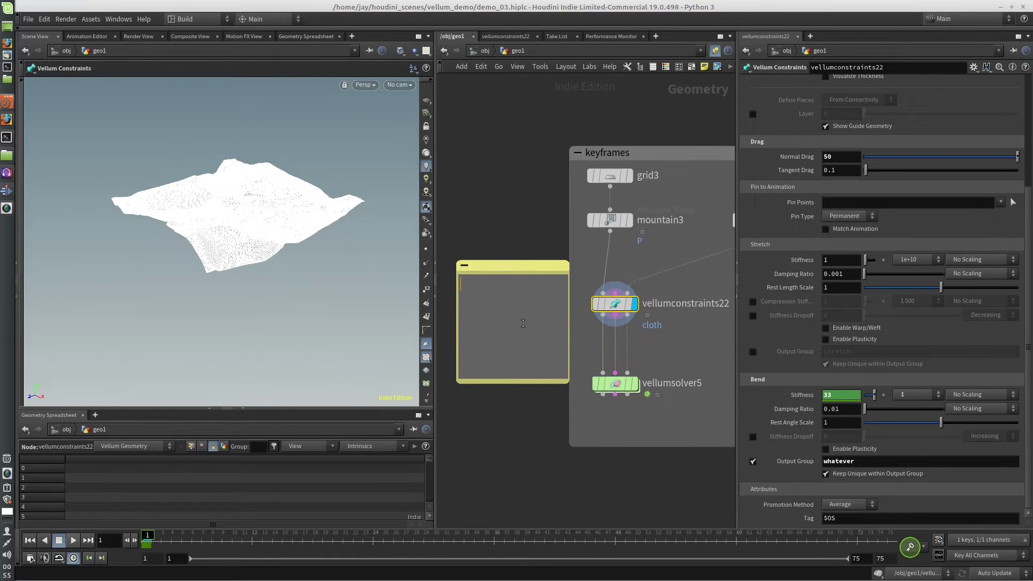
pyautogui.write('keyframe in DOP net')
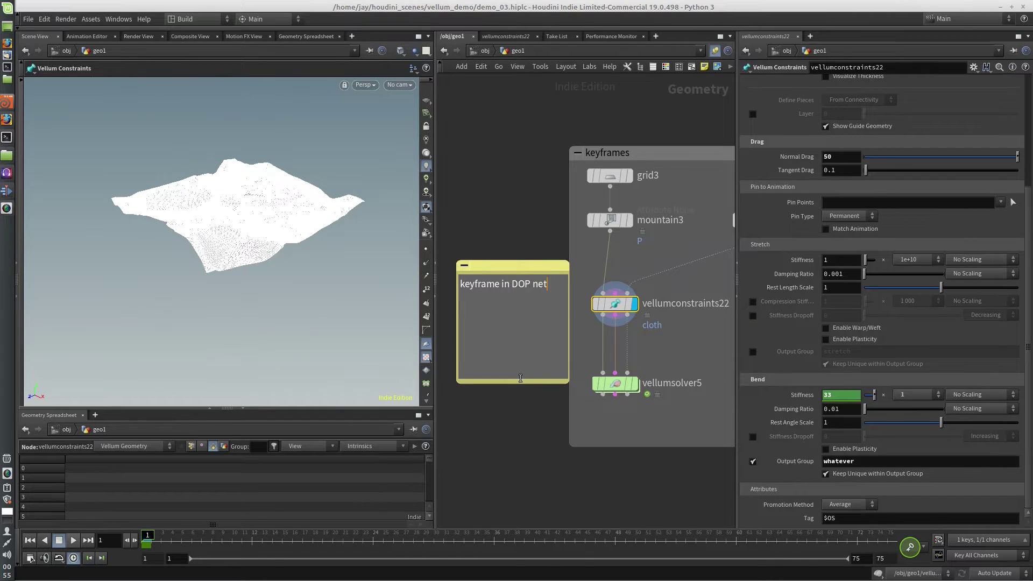
pyautogui.moveTo(522, 384); pyautogui.dragTo(538, 330)
pyautogui.moveTo(673, 358); pyautogui.dragTo(651, 362, button='middle')
pyautogui.moveTo(593, 391)
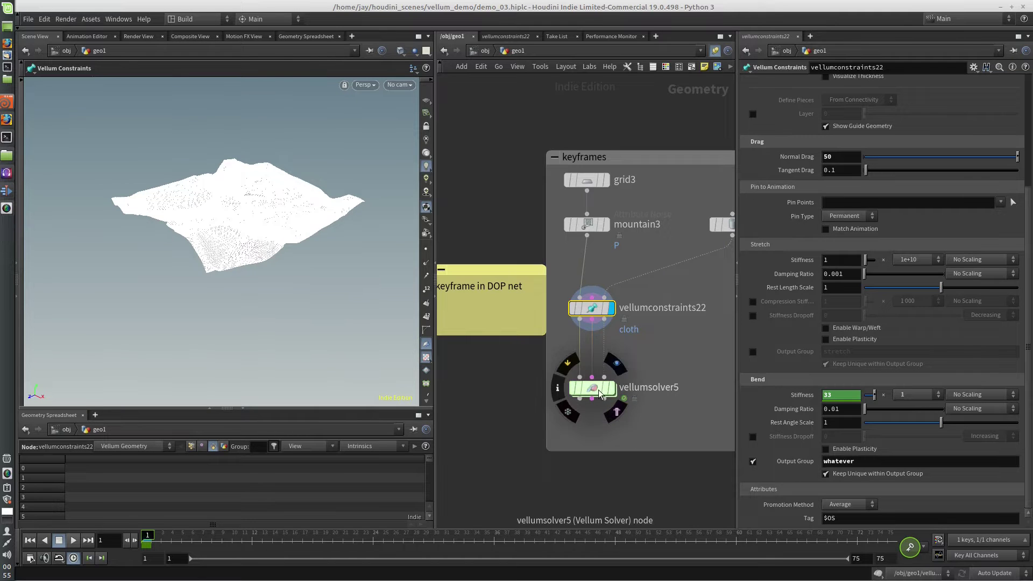
# Step: Inside vellumsolver5's forces network, add a Vellum Constraint Properties node wired into FORCE
pyautogui.doubleClick(595, 389)
pyautogui.press('Tab')
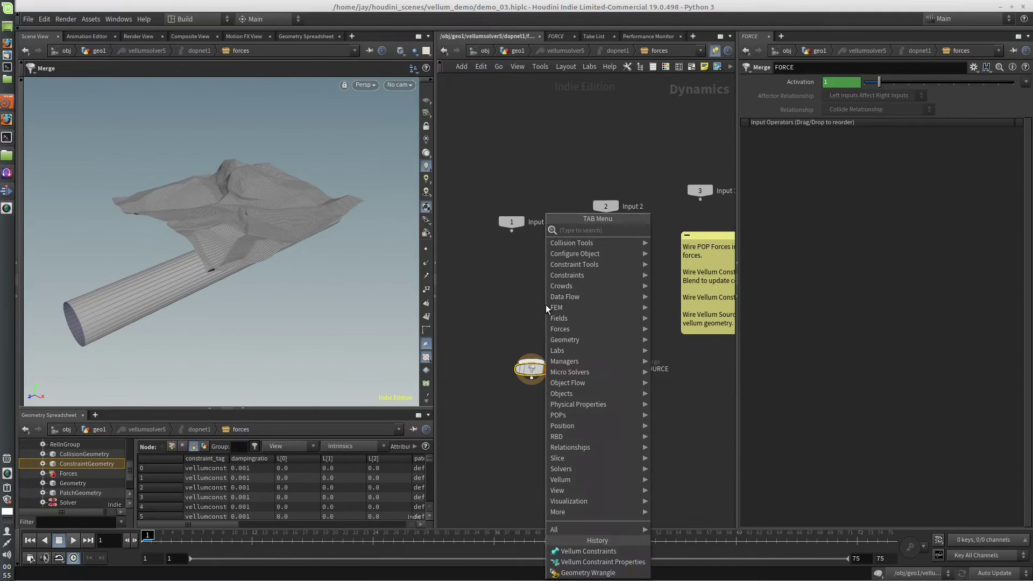
pyautogui.write('vellum')
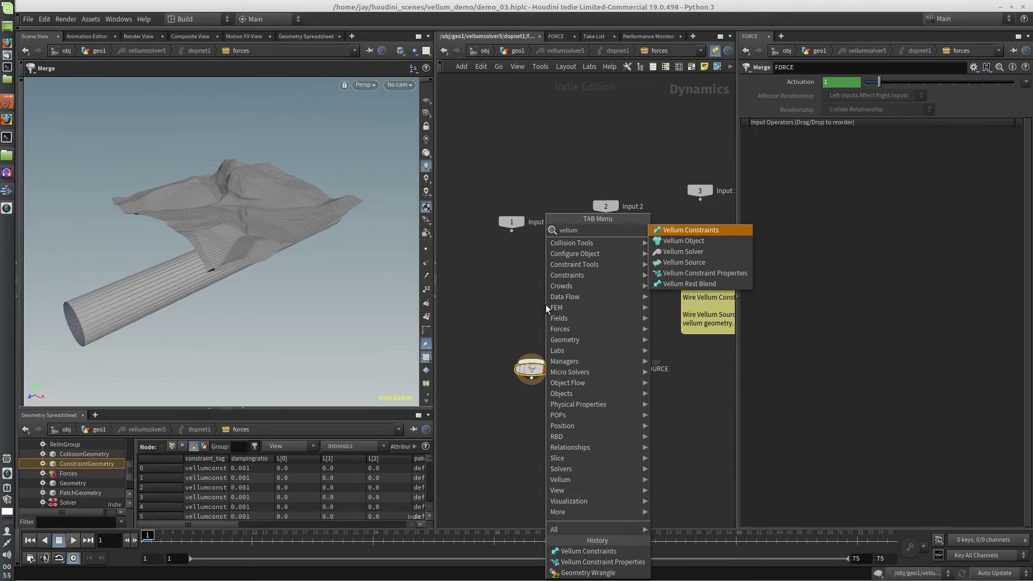
pyautogui.press('Down')
pyautogui.press('Down')
pyautogui.press('Down')
pyautogui.press('Down')
pyautogui.press('Return')
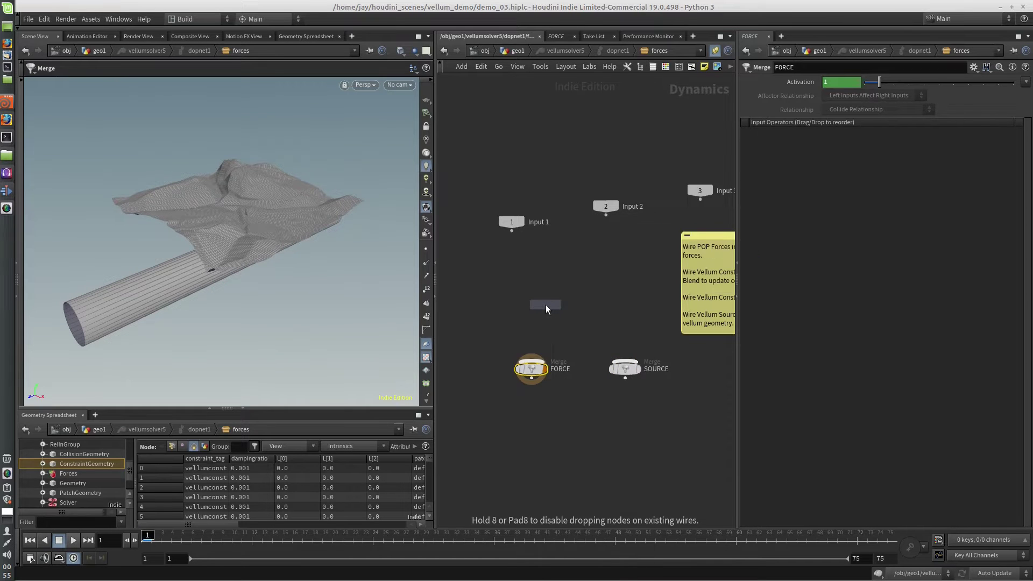
pyautogui.click(545, 305)
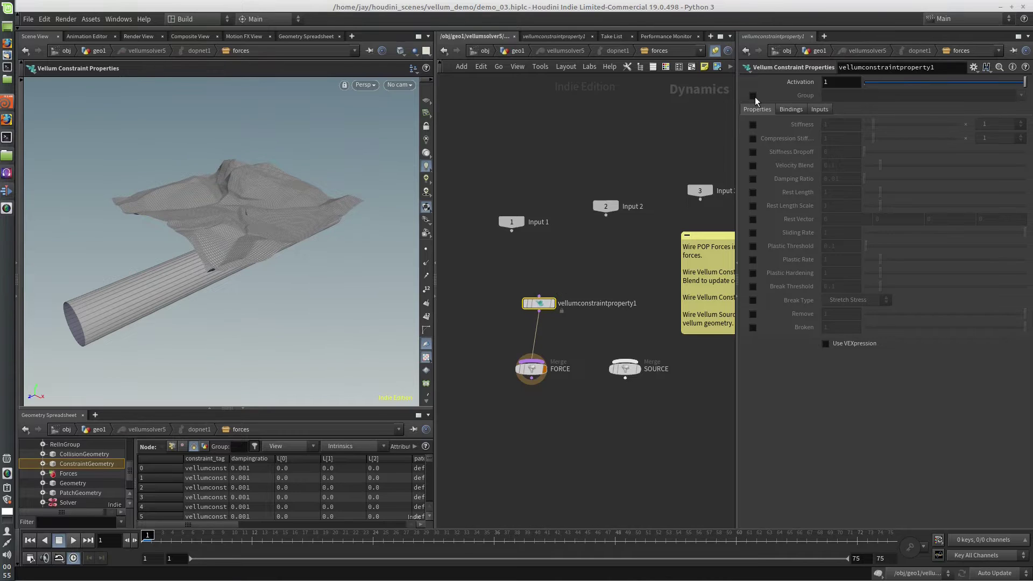
# Step: Restrict vellumconstraintproperty1 to the 'whatever' group
pyautogui.click(753, 96)
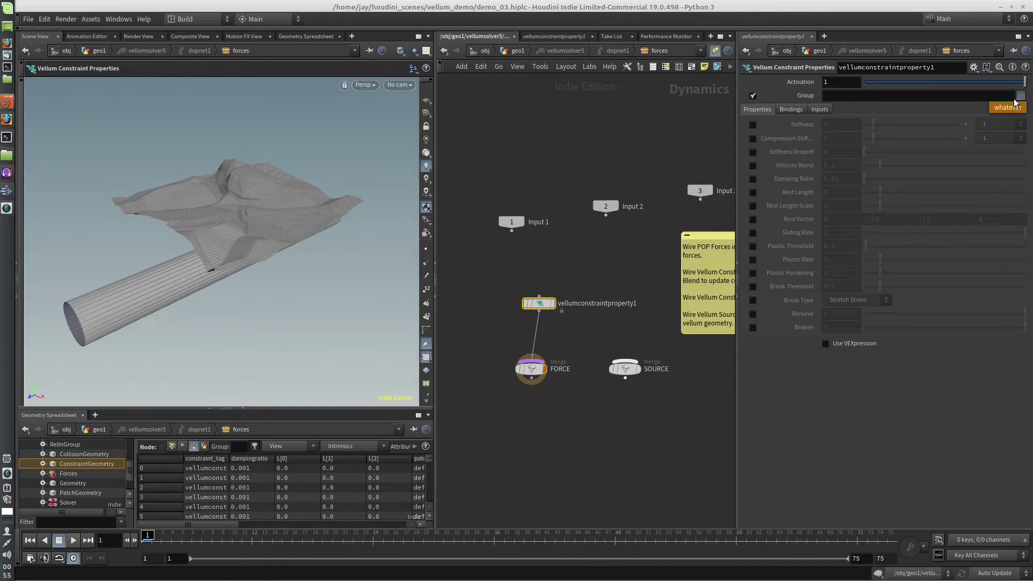
pyautogui.click(1019, 108)
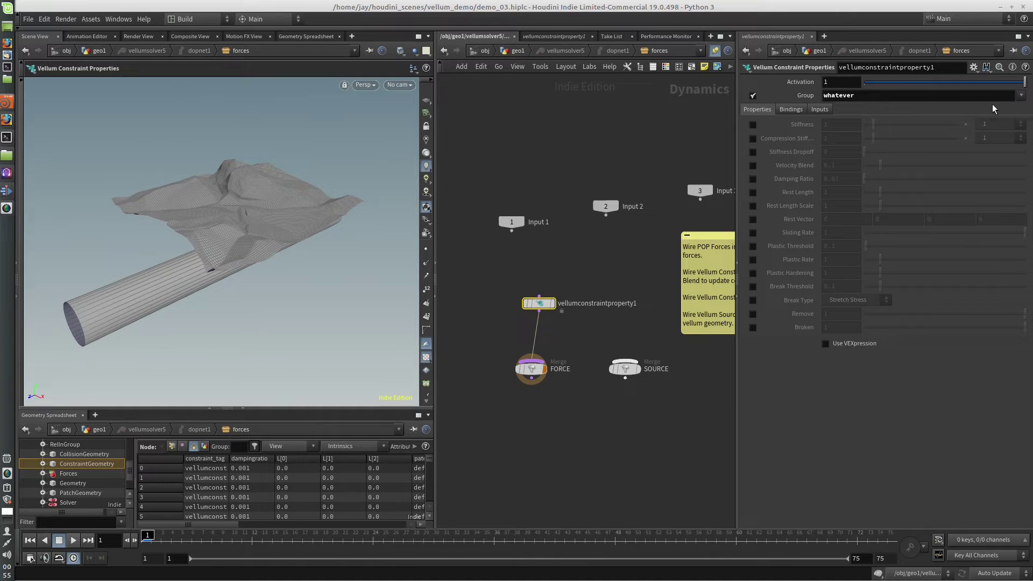
pyautogui.click(1021, 96)
pyautogui.click(1013, 108)
# Step: Enable Stiffness with a 1e+10 multiplier, keyed 1 at frame 40 and 0 at frame 45
pyautogui.click(753, 124)
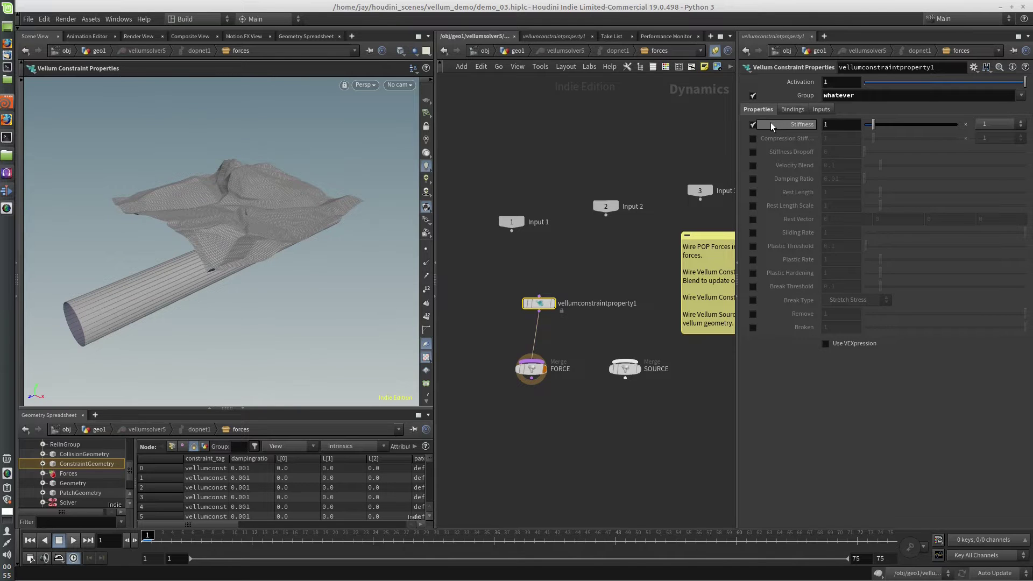
pyautogui.click(878, 573)
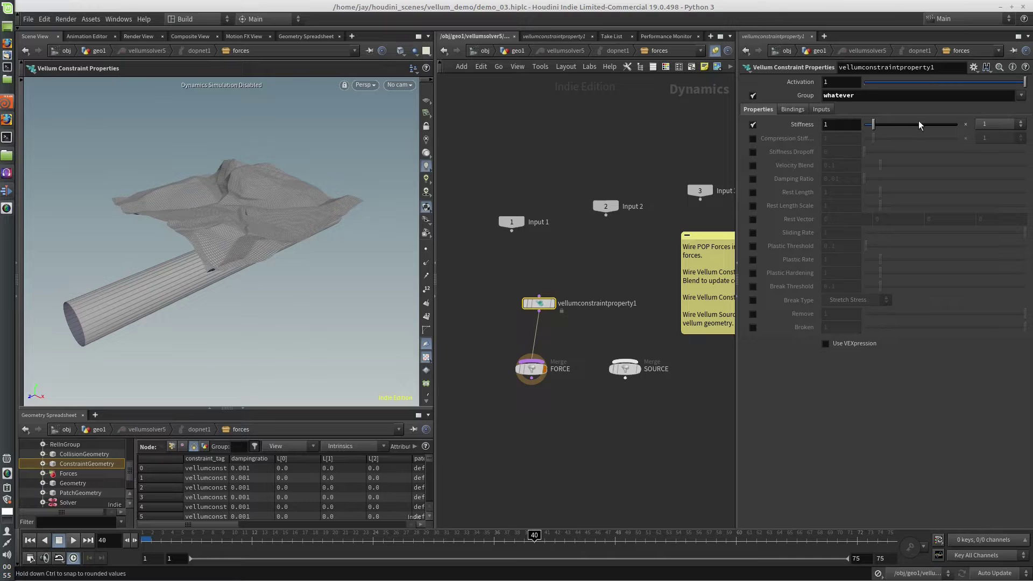
pyautogui.click(1021, 123)
pyautogui.click(993, 141)
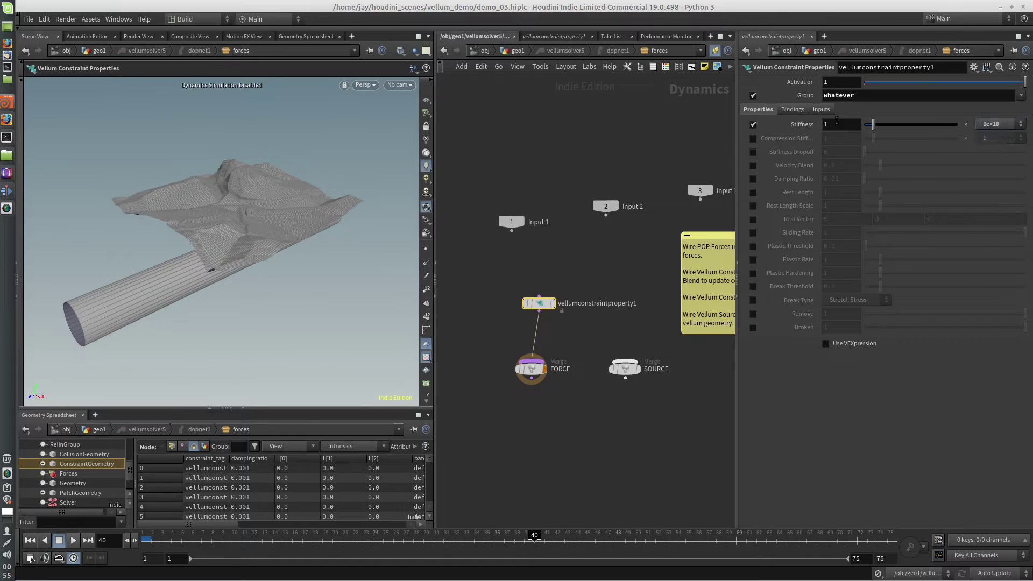
pyautogui.keyDown('alt'); pyautogui.click(839, 123); pyautogui.keyUp('alt')
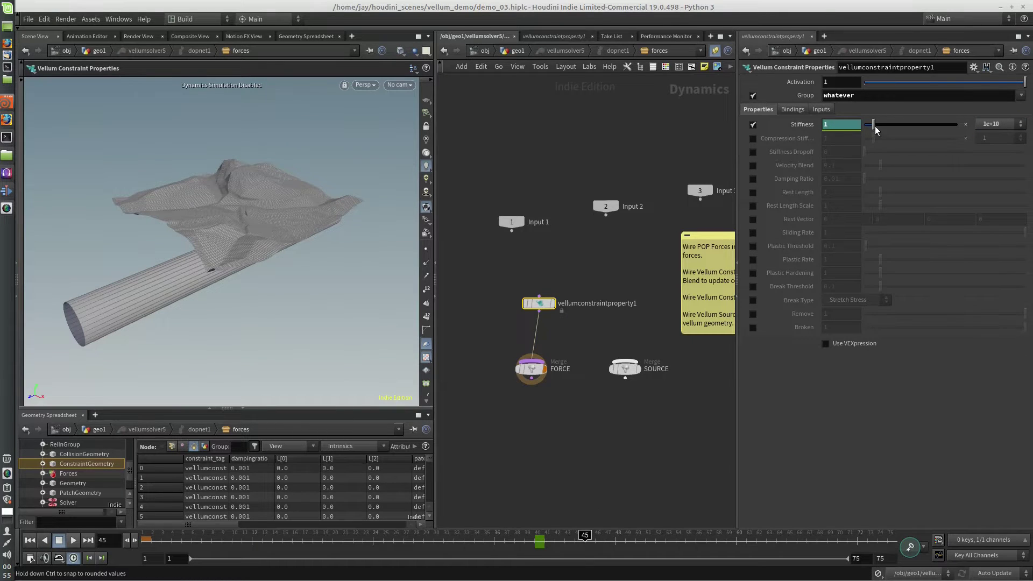
pyautogui.moveTo(874, 125); pyautogui.dragTo(864, 126)
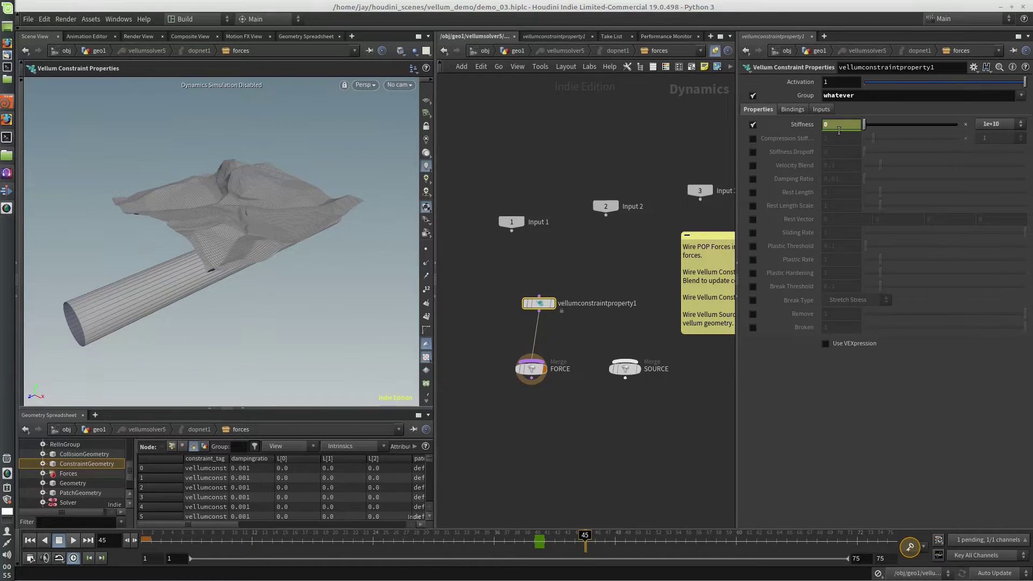
pyautogui.click(30, 538)
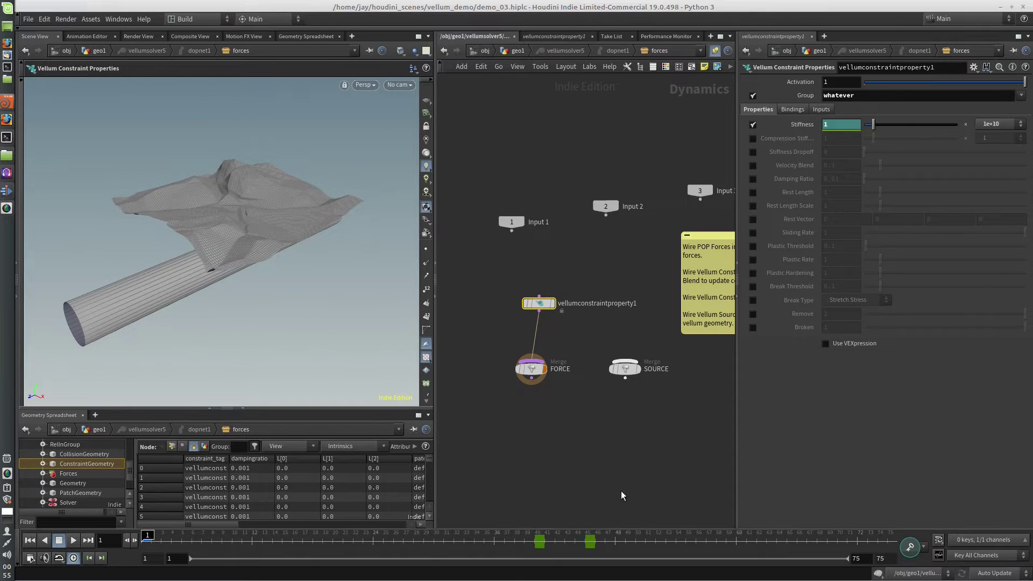
# Step: Back in geo1, display the vellum solver output and play the cloth simulation, orbiting to inspect
pyautogui.press('u')
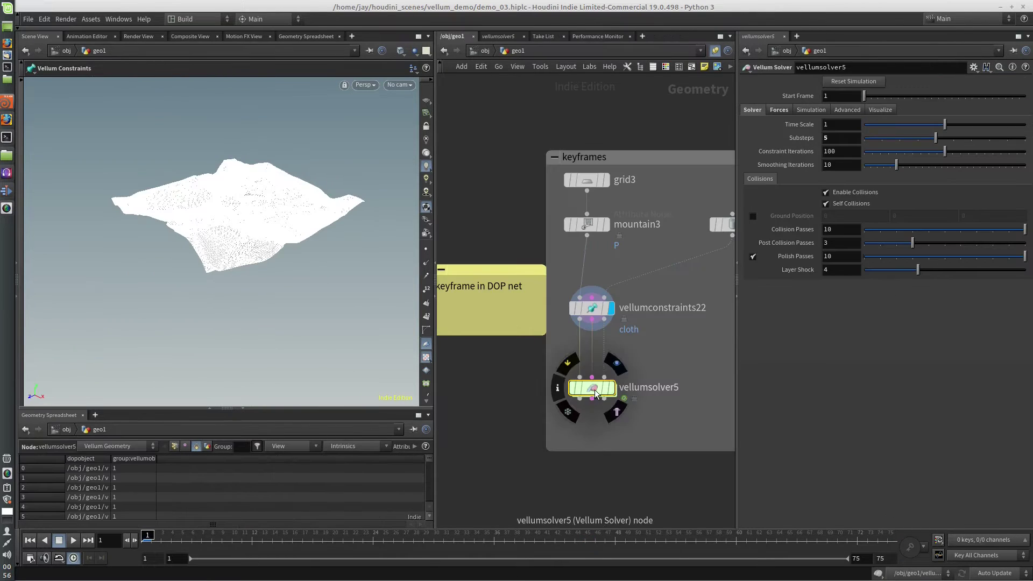
pyautogui.click(611, 387)
pyautogui.press('Return')
pyautogui.click(77, 538)
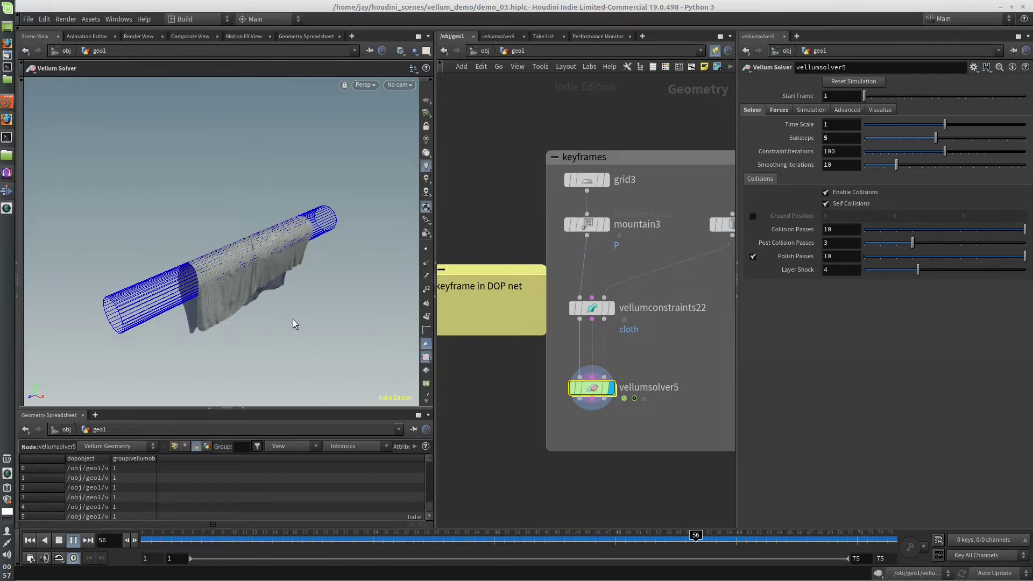
pyautogui.press('Escape')
pyautogui.moveTo(325, 325); pyautogui.dragTo(374, 308)
pyautogui.press('Return')
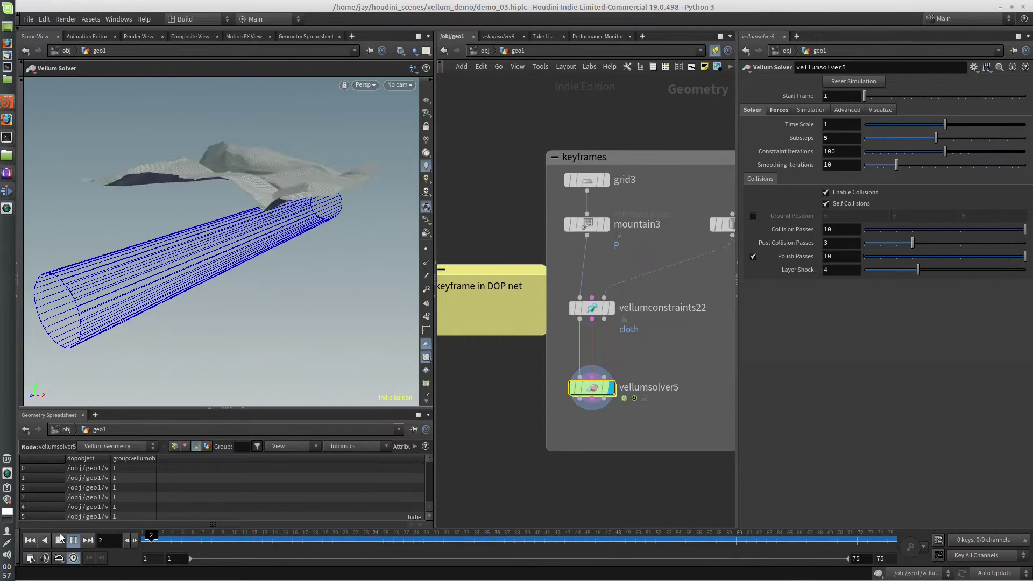
# Step: Stop playback, rewind to frame 1, and select vellumconstraints22
pyautogui.click(59, 540)
pyautogui.click(30, 540)
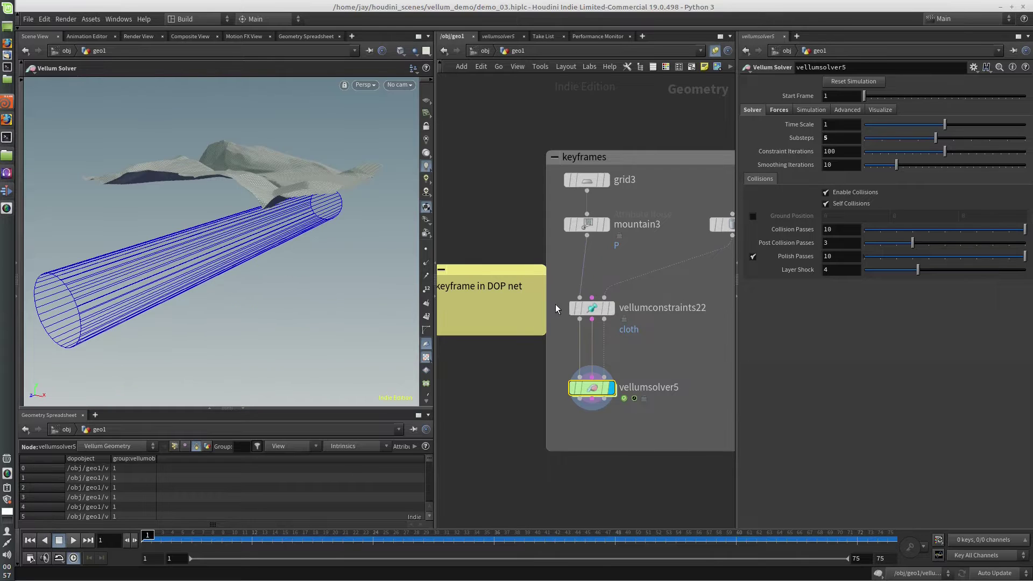
pyautogui.click(576, 307)
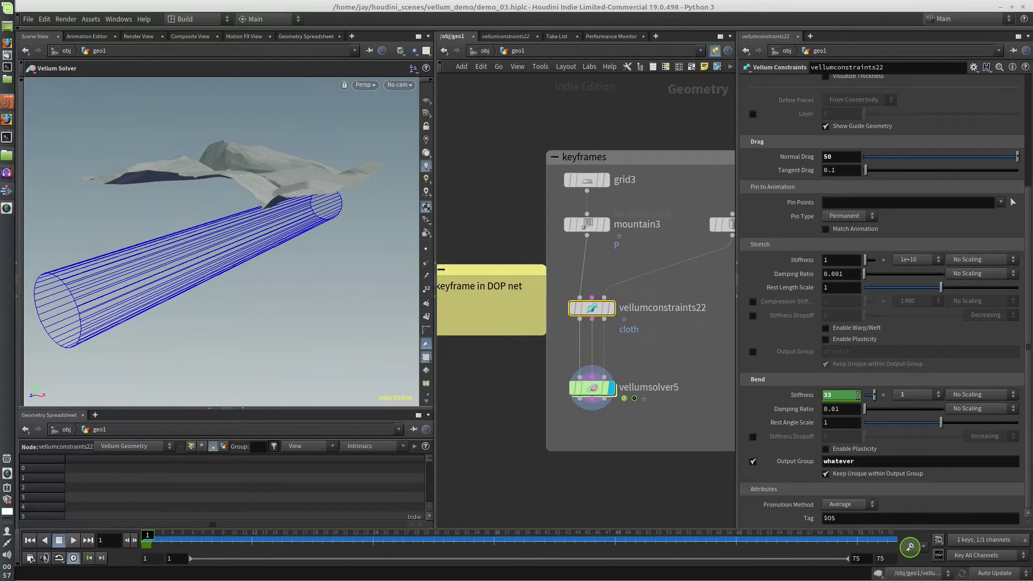
# Step: Move vellumconstraintproperty1 up-left in the forces network, then reselect vellumconstraints22 in geo1
pyautogui.doubleClick(596, 390)
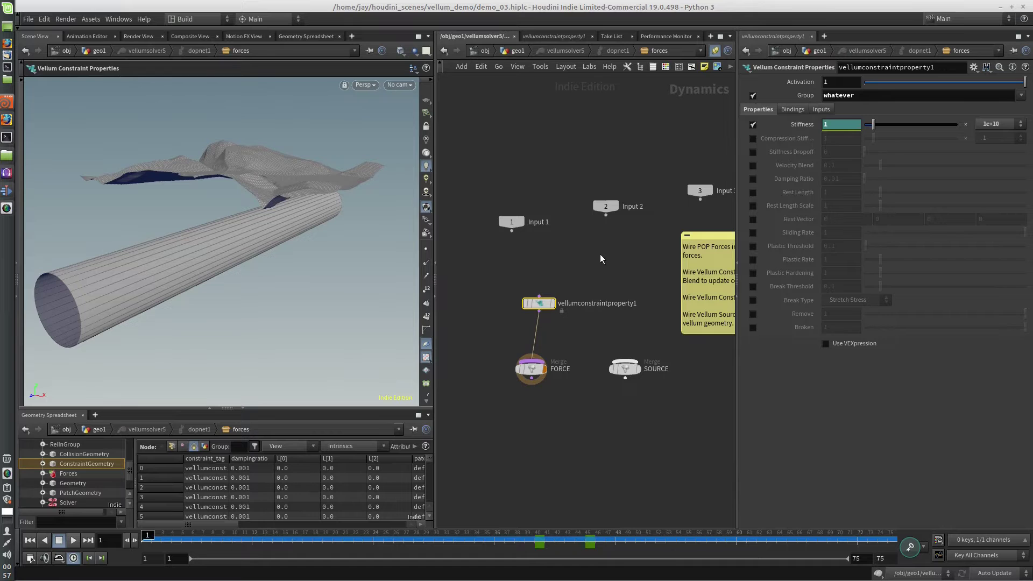
pyautogui.press('u')
pyautogui.press('u')
pyautogui.press('u')
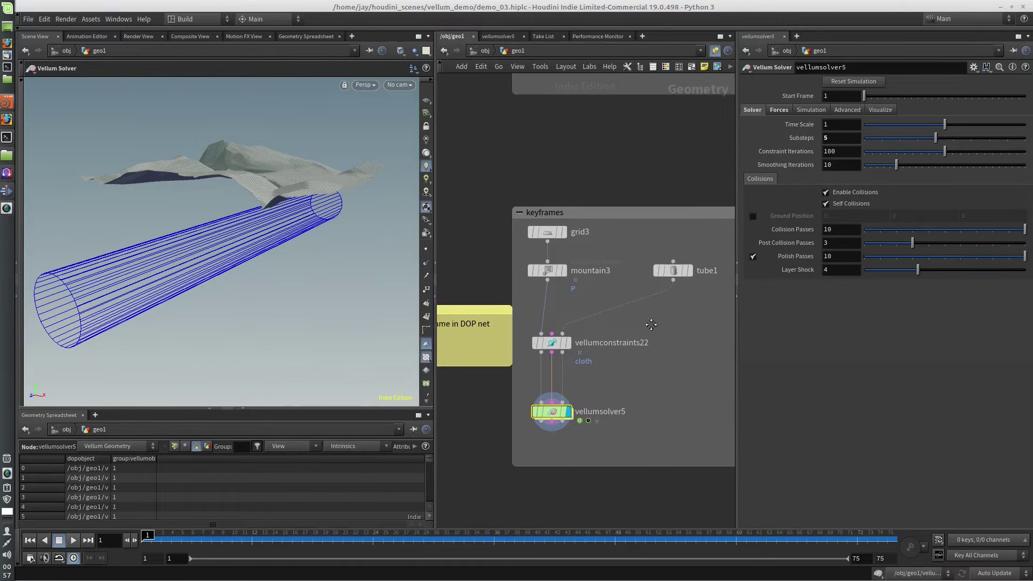
pyautogui.moveTo(533, 345)
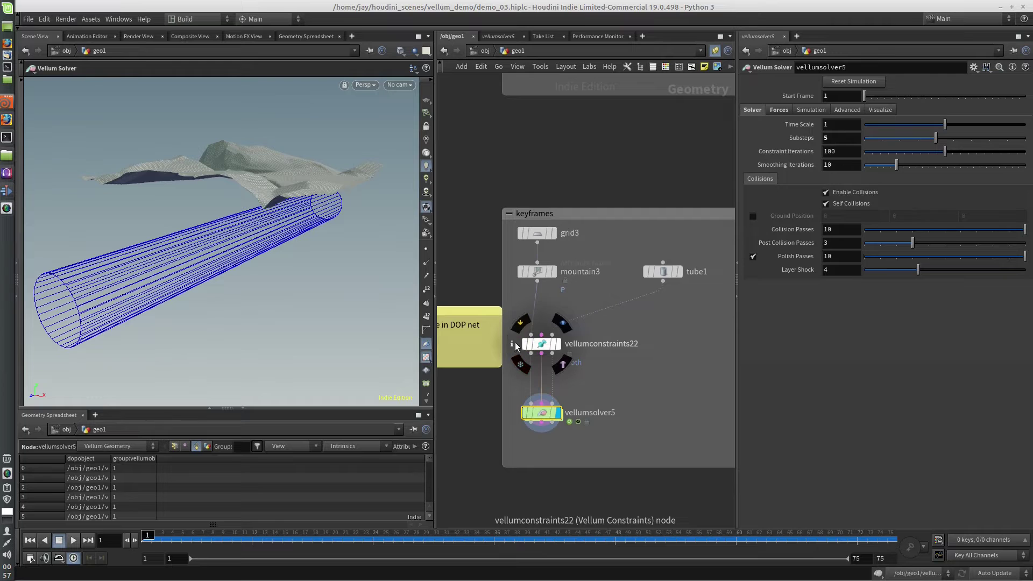
pyautogui.doubleClick(544, 418)
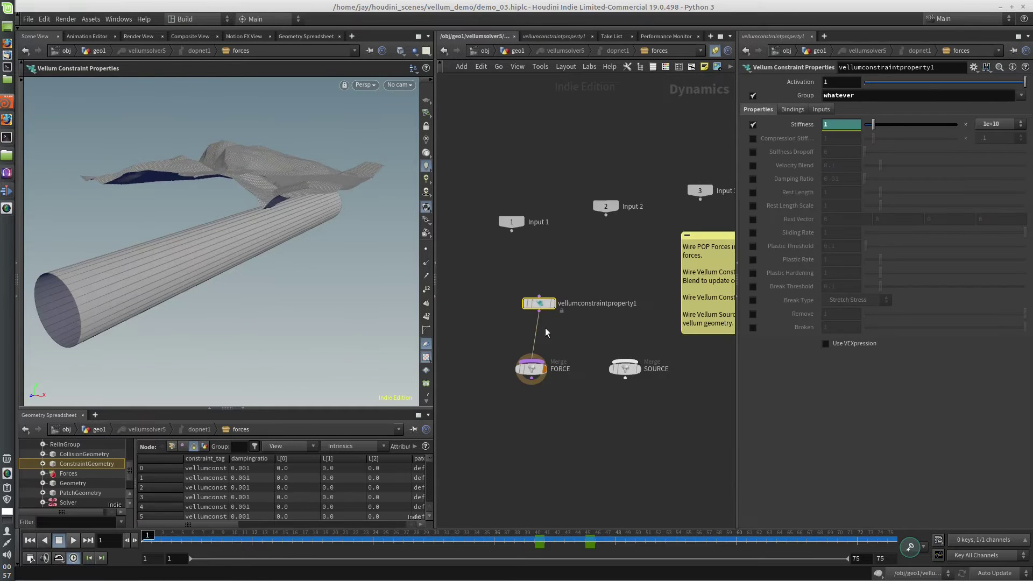
pyautogui.moveTo(535, 299); pyautogui.dragTo(483, 268)
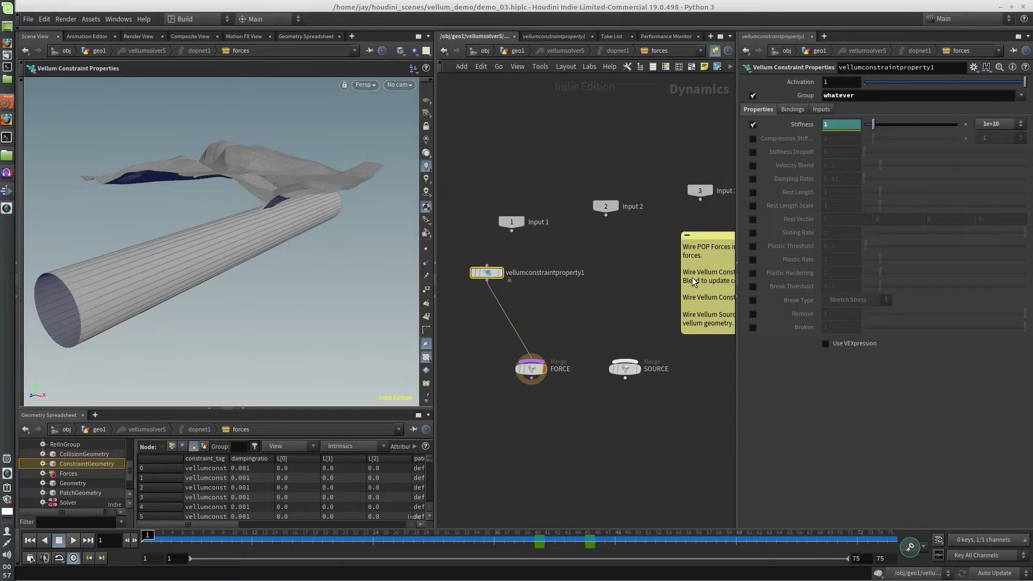
pyautogui.press('u')
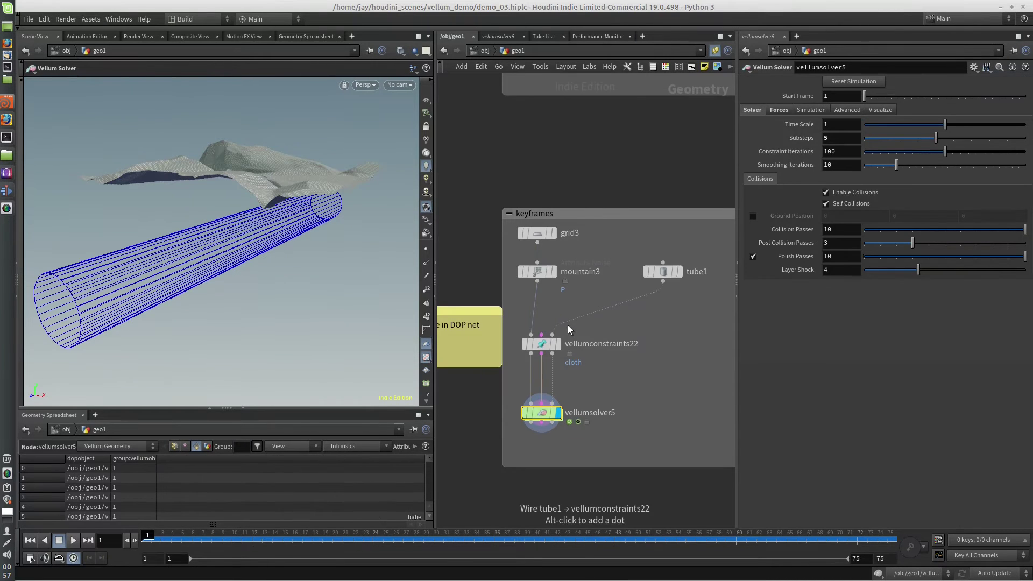
pyautogui.moveTo(580, 302); pyautogui.dragTo(609, 300, button='middle')
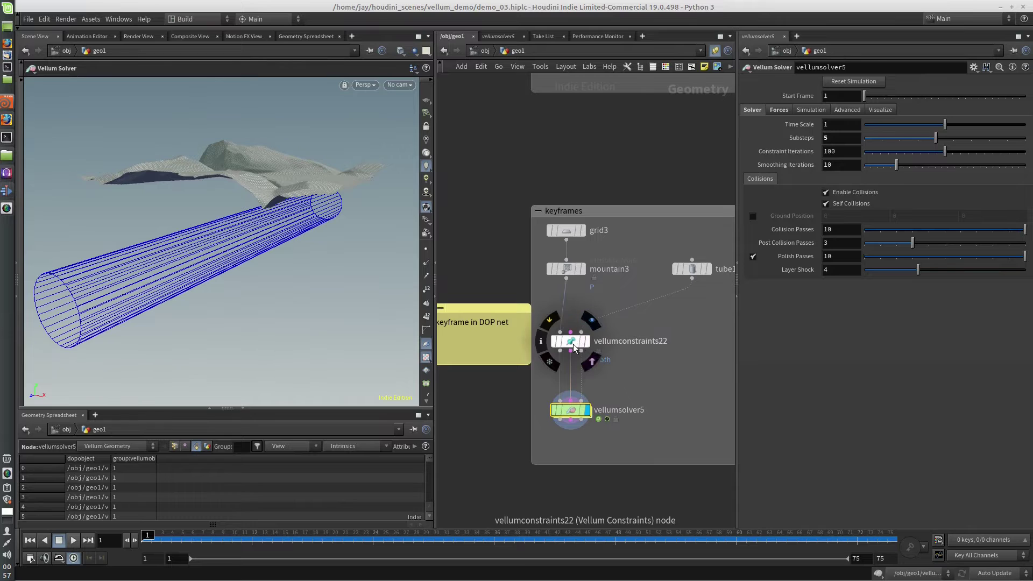
pyautogui.click(572, 344)
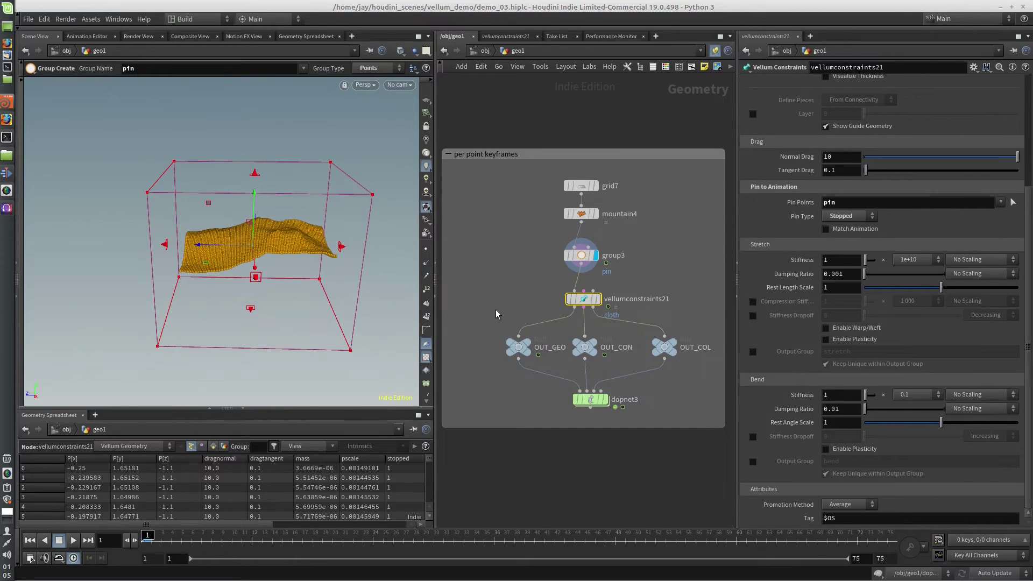
# Step: Scrub to frame 5, display vellumconstraints21, and inspect OUT_GEO's point data
pyautogui.moveTo(517, 351)
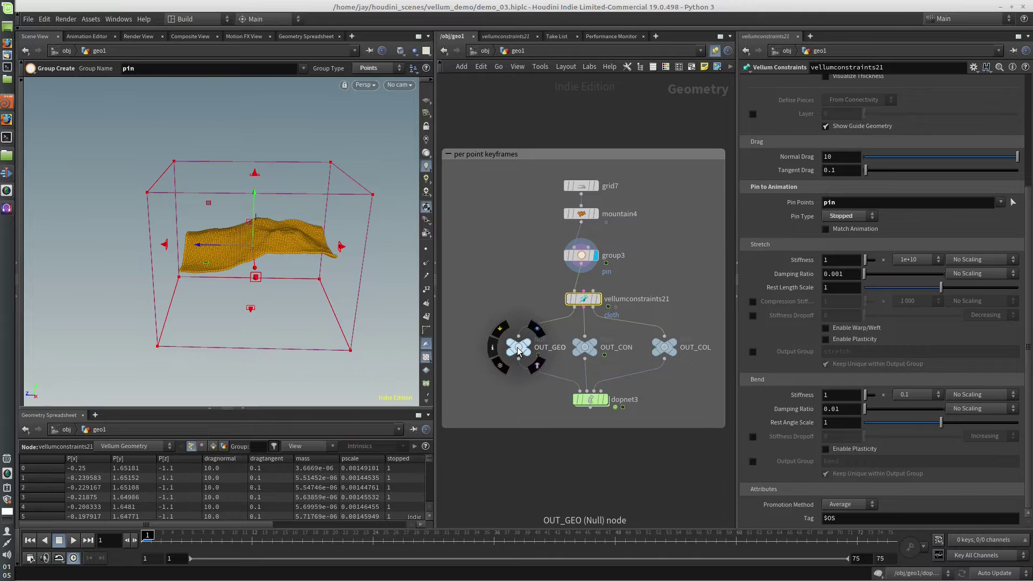
pyautogui.moveTo(161, 535); pyautogui.dragTo(119, 553)
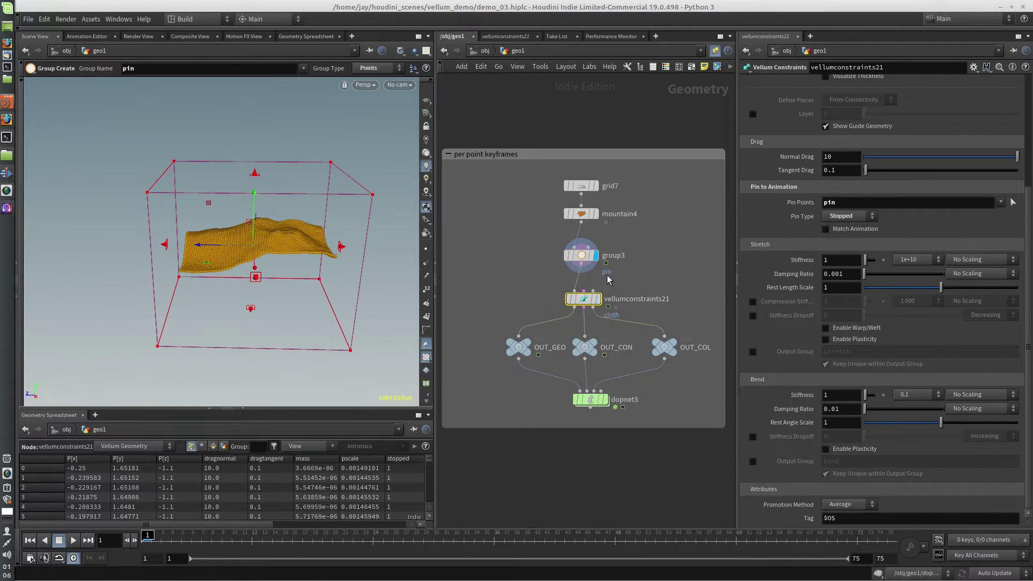
pyautogui.click(598, 298)
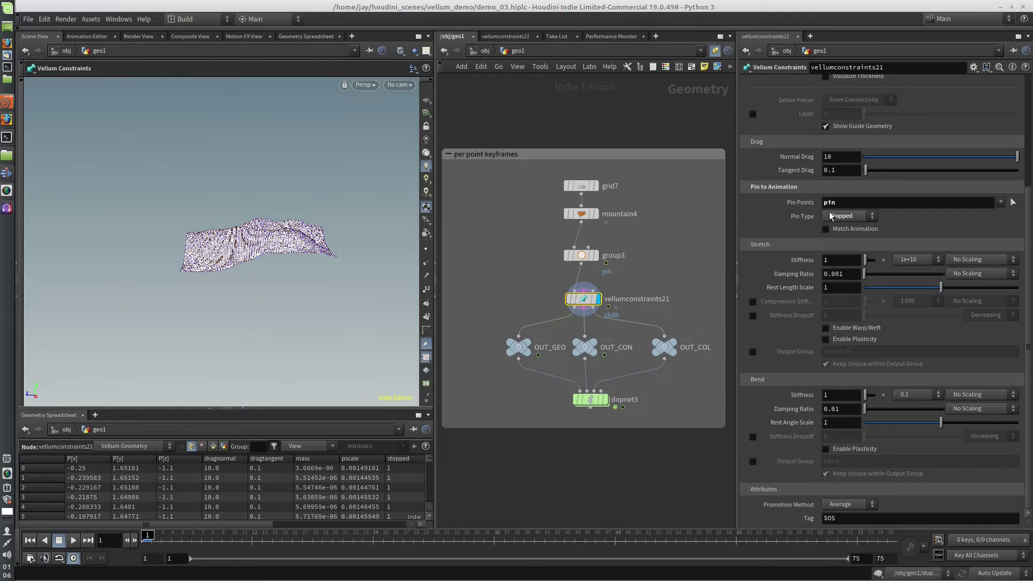
pyautogui.click(518, 348)
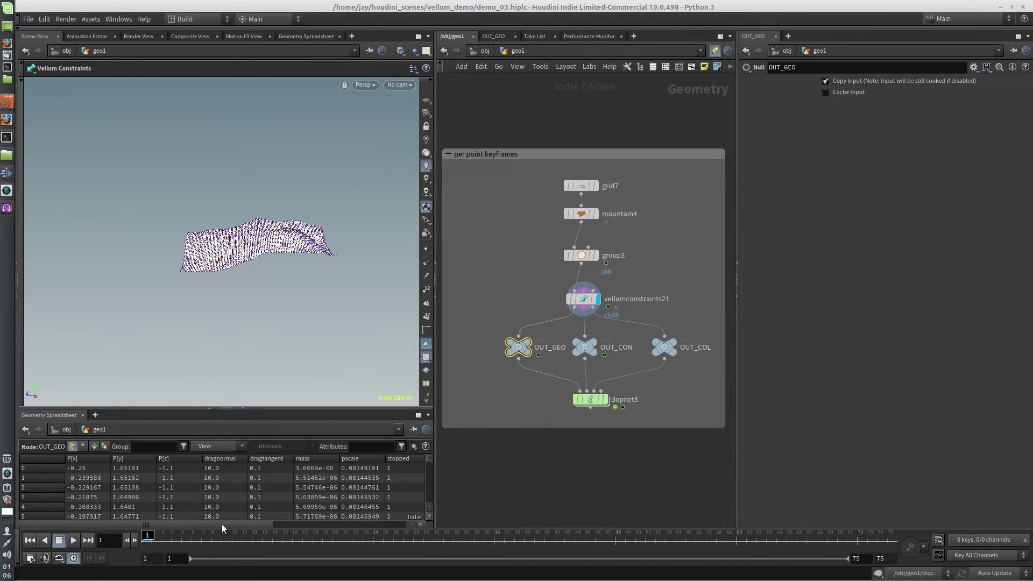
pyautogui.moveTo(231, 524); pyautogui.dragTo(287, 519)
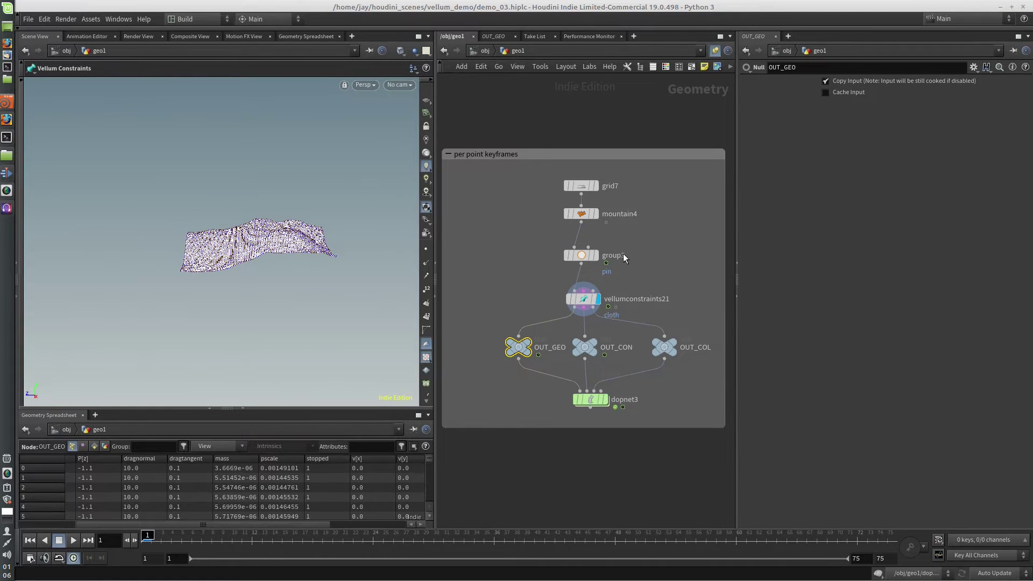
# Step: Display group3's pin region, recheck OUT_GEO's stopped attribute, and scrub to frame 14
pyautogui.click(583, 257)
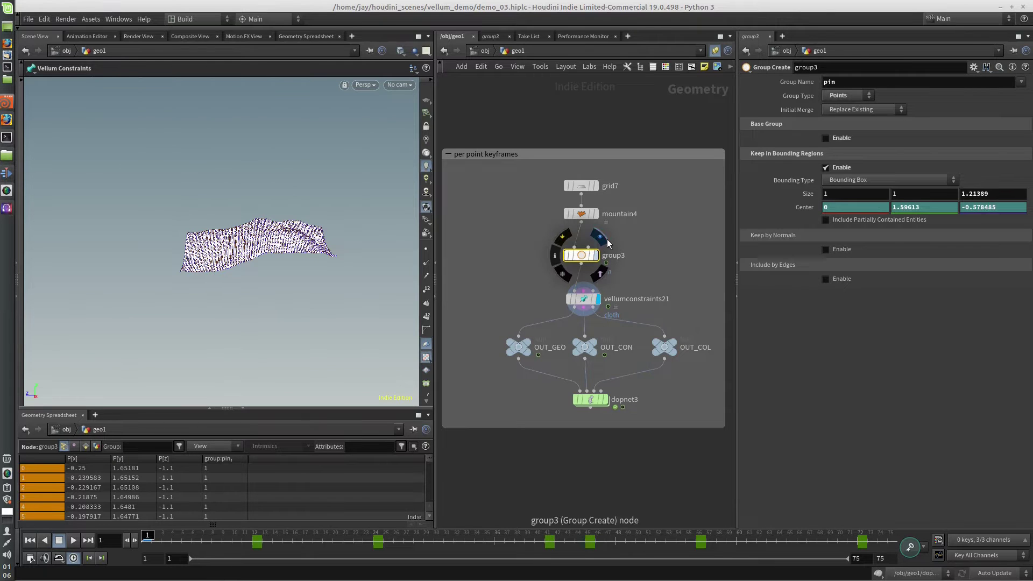
pyautogui.click(596, 255)
pyautogui.click(518, 347)
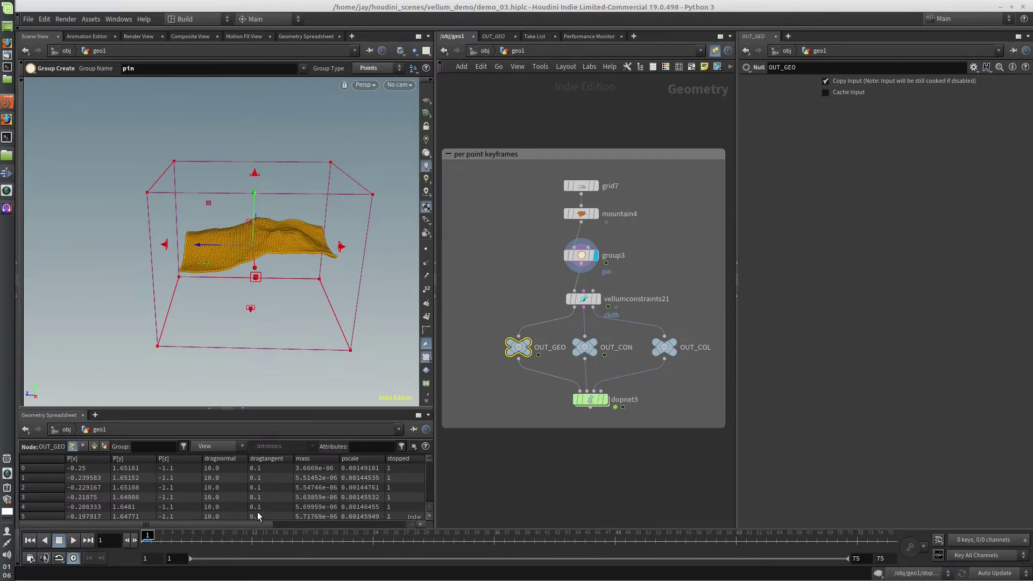
pyautogui.moveTo(235, 524); pyautogui.dragTo(286, 518)
pyautogui.moveTo(191, 545); pyautogui.dragTo(29, 540)
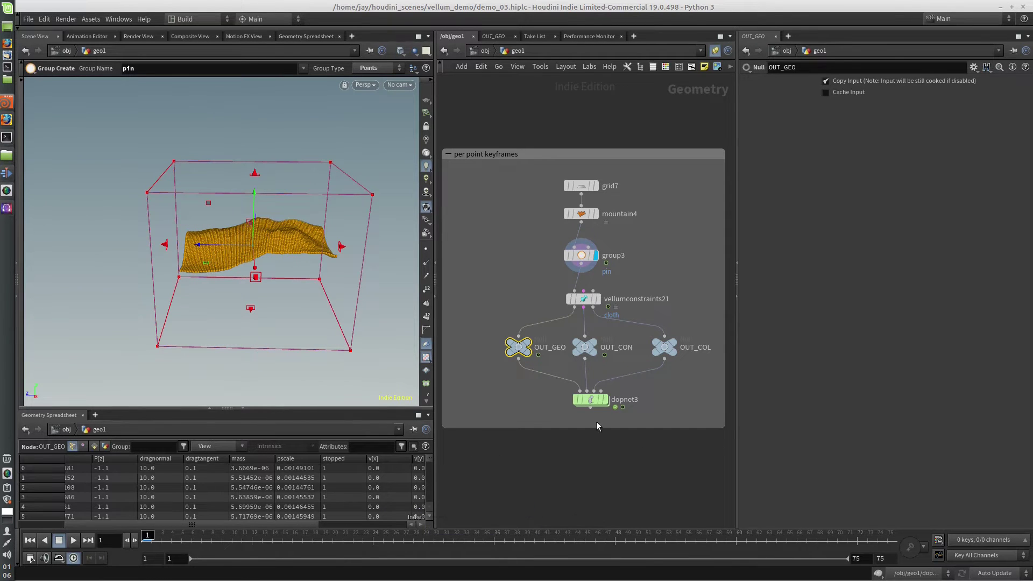
pyautogui.moveTo(536, 422); pyautogui.dragTo(520, 424, button='middle')
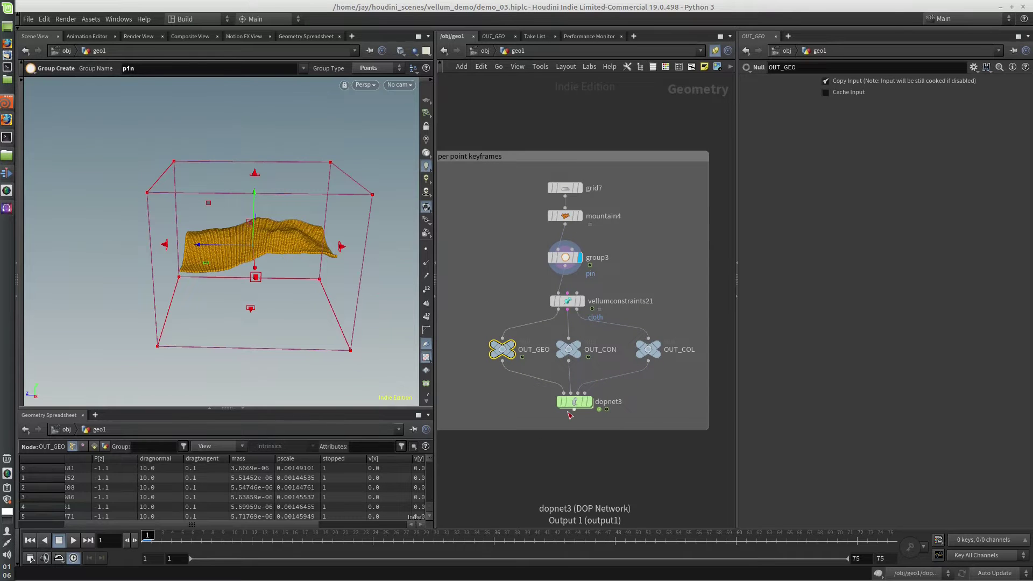
# Step: Inside dopnet3, add a Geometry Wrangle (geometrywrangle2) placed on merge2's input
pyautogui.doubleClick(575, 401)
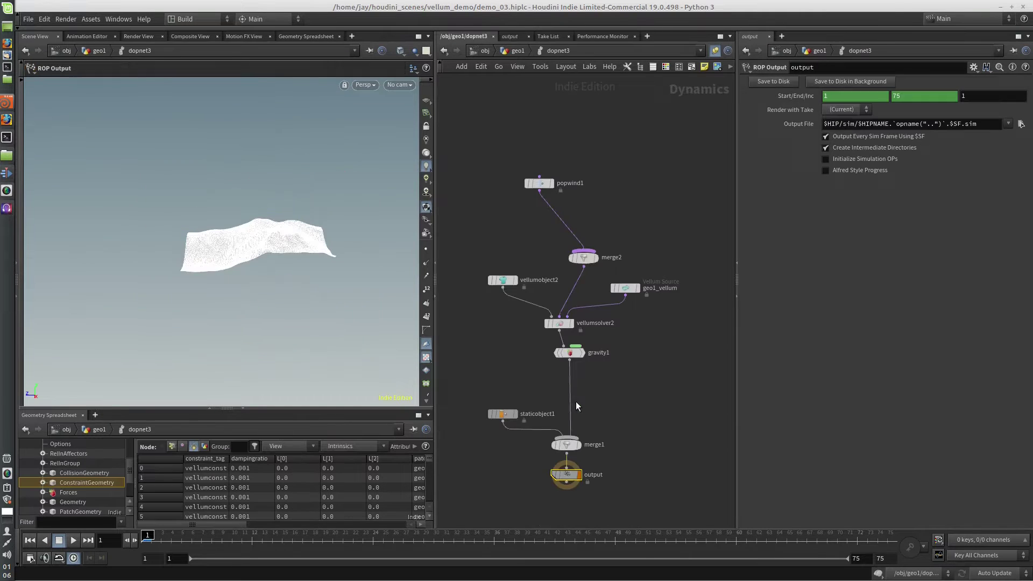
pyautogui.moveTo(641, 229); pyautogui.dragTo(611, 229, button='middle')
pyautogui.press('Tab')
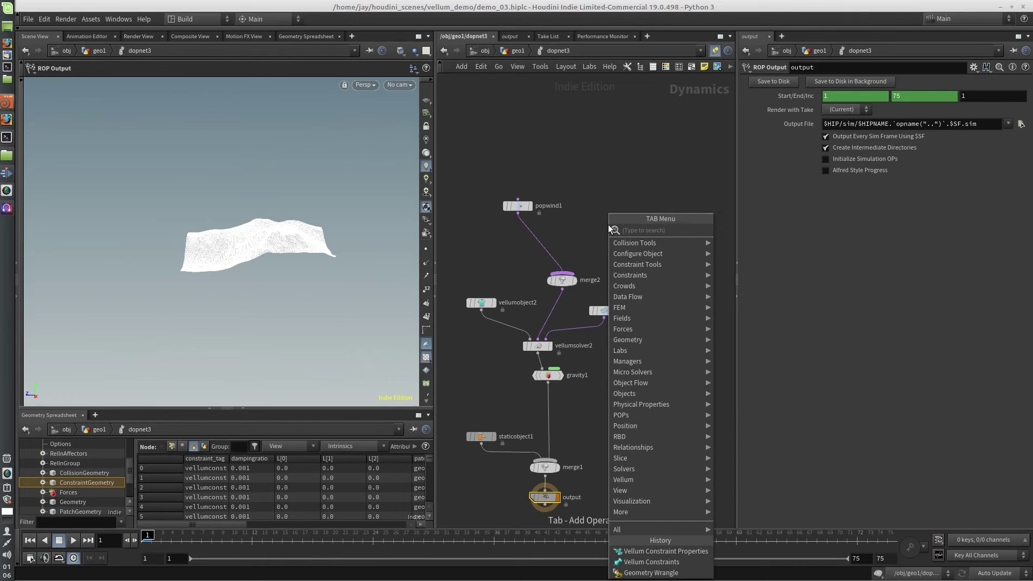
pyautogui.write('wrangl')
pyautogui.press('Return')
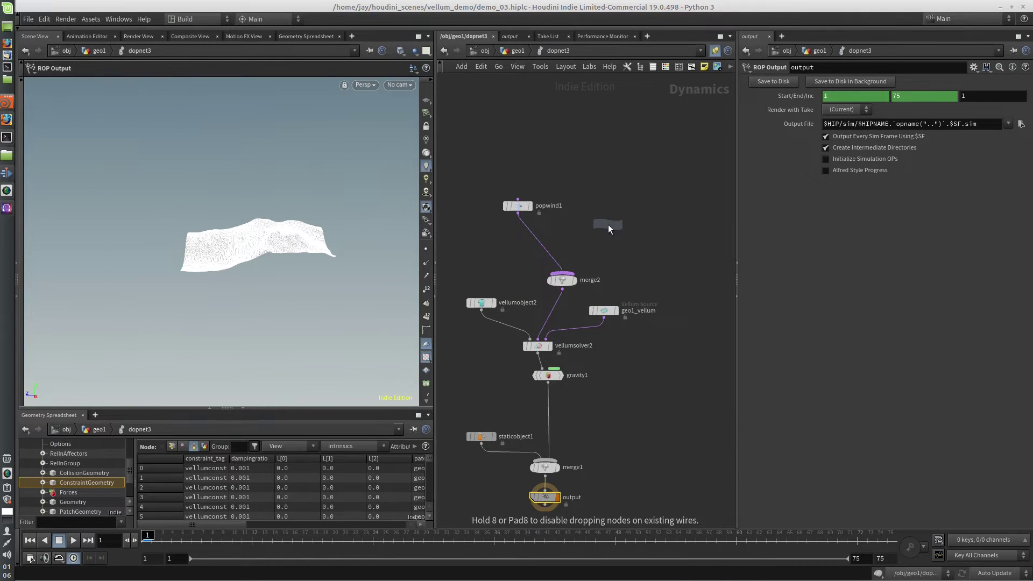
pyautogui.click(608, 224)
pyautogui.click(562, 273)
pyautogui.click(607, 232)
pyautogui.moveTo(608, 225); pyautogui.dragTo(611, 236)
# Step: Begin the wrangle's VEXpression with 'i@stopped ='
pyautogui.click(802, 174)
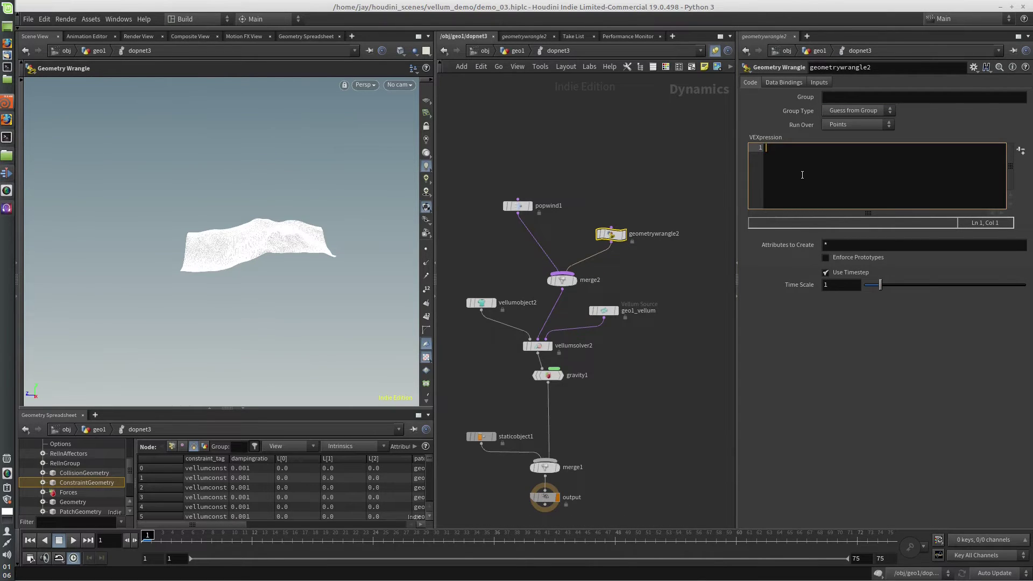
pyautogui.write('i@stopped = po')
pyautogui.press('BackSpace')
pyautogui.press('BackSpace')
# Step: Review geometrywrangle2's Input 1 choices, leaving it at None for now
pyautogui.click(820, 83)
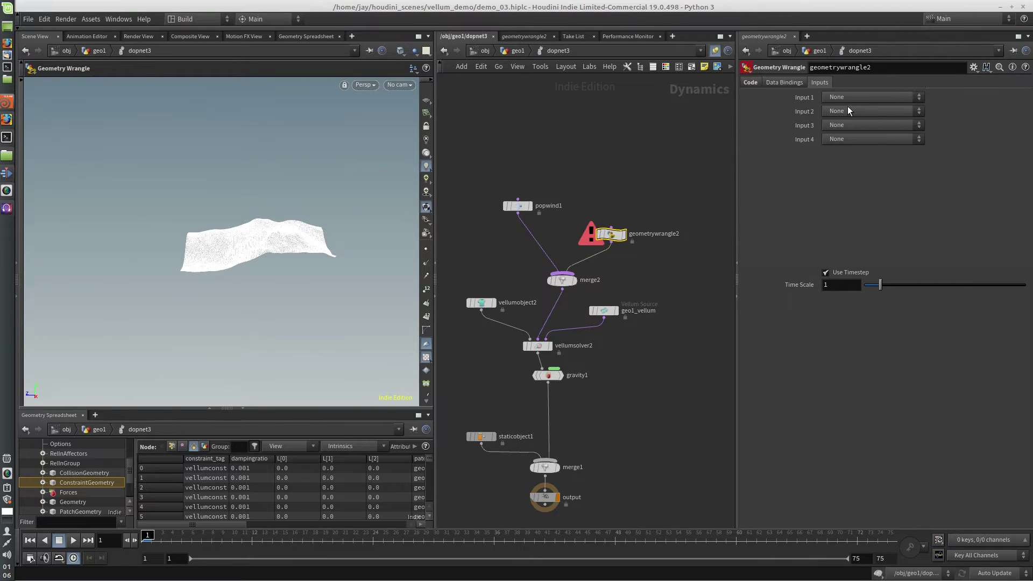
pyautogui.click(864, 95)
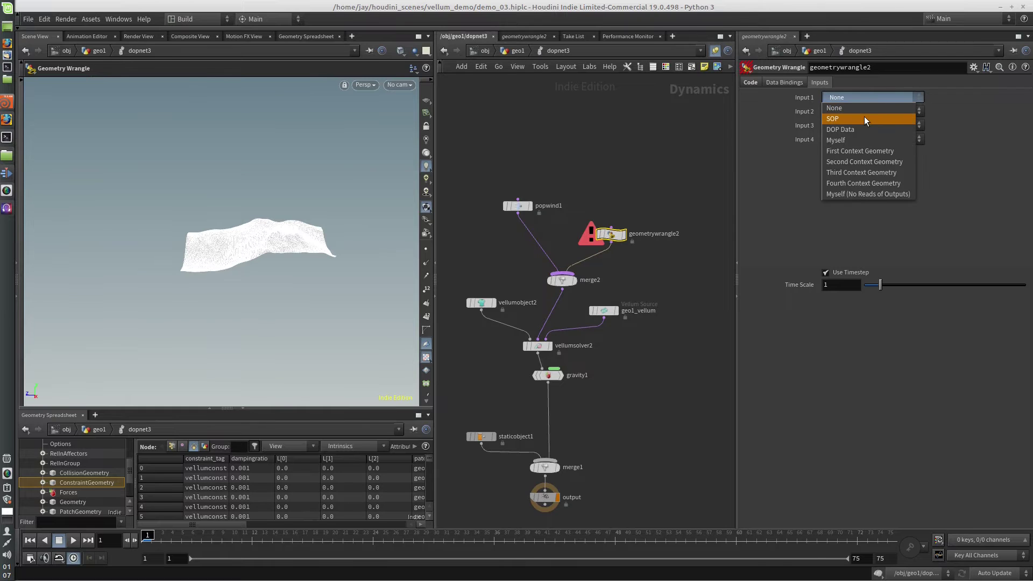
pyautogui.click(844, 96)
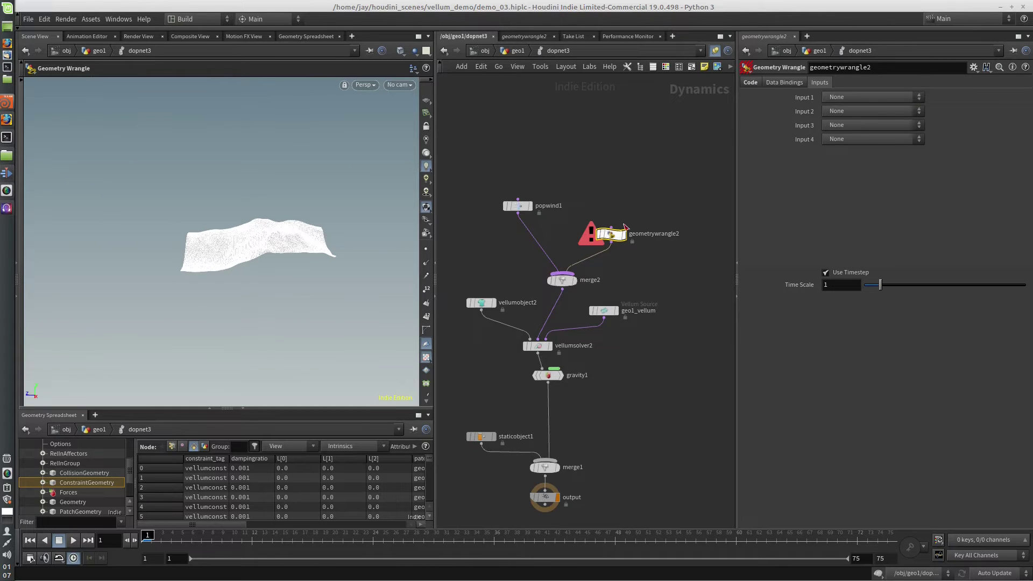
# Step: In geo1, add a trial pointwrangle1 fed by mountain4, then delete it
pyautogui.press('u')
pyautogui.press('Tab')
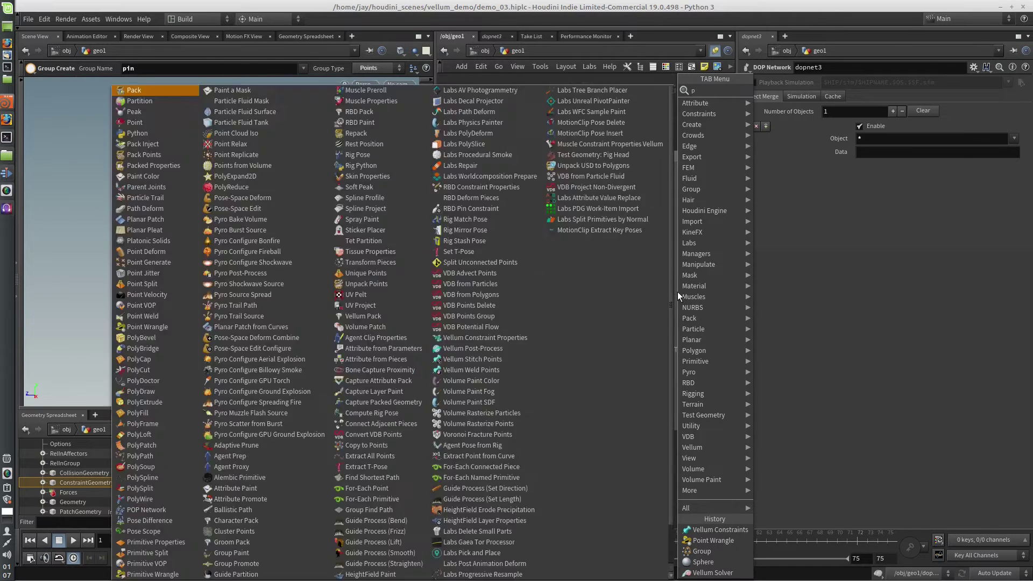
pyautogui.press('Return')
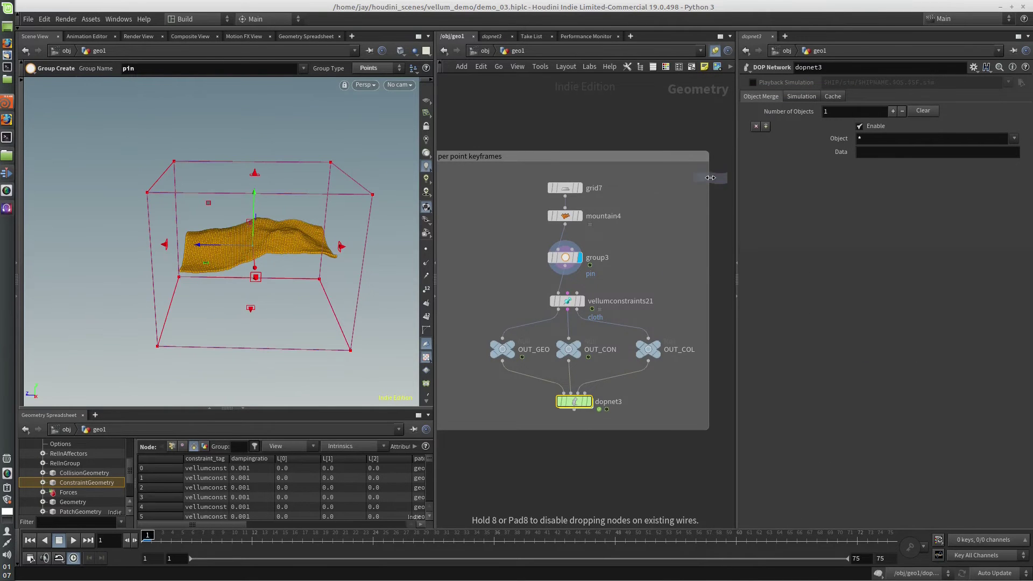
pyautogui.click(671, 264)
pyautogui.click(565, 224)
pyautogui.click(635, 267)
pyautogui.press('Delete')
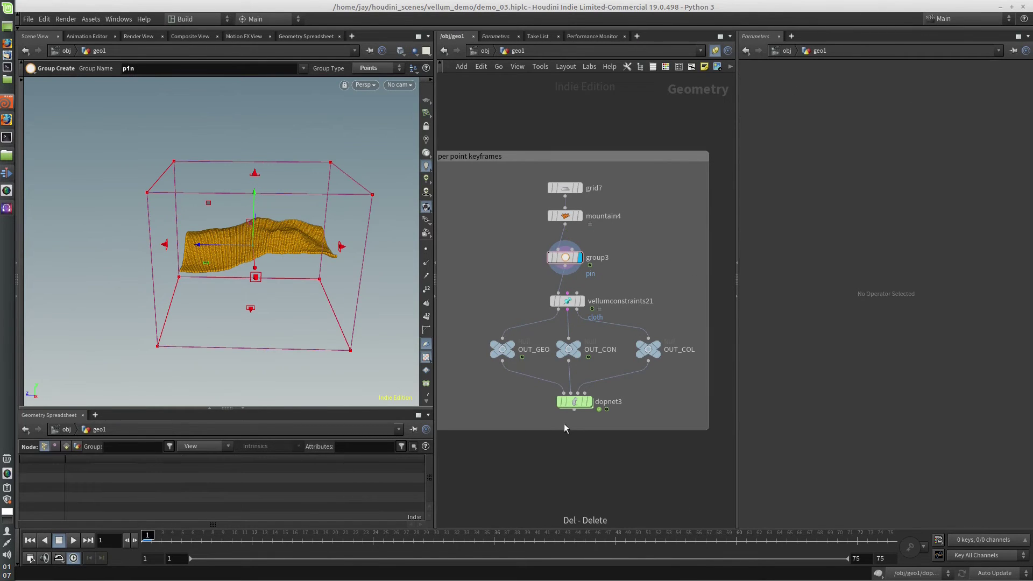
# Step: Inside dopnet3, set the wrangle's Input 1 to SOP with path OUT_GEO
pyautogui.doubleClick(573, 402)
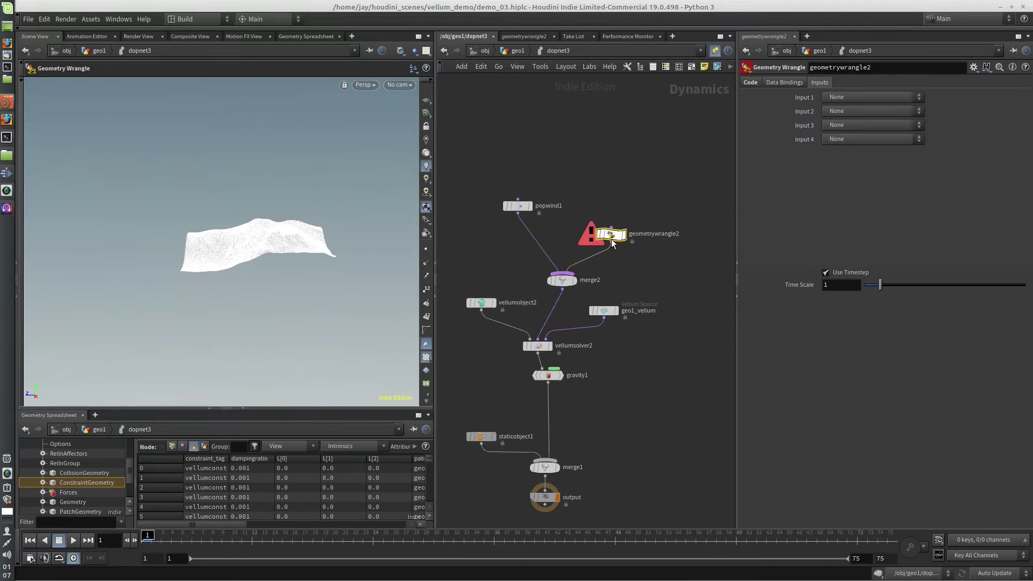
pyautogui.click(838, 96)
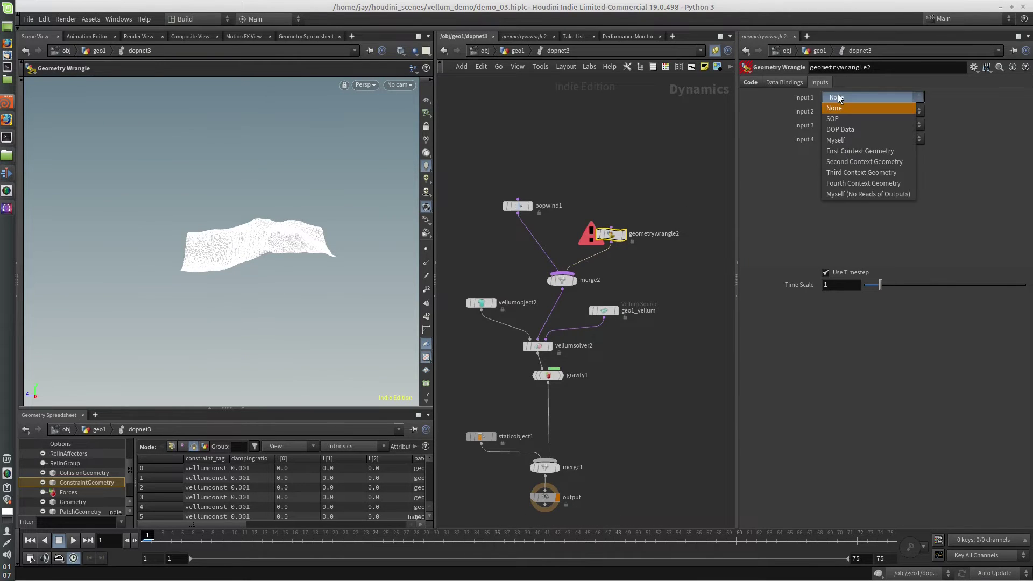
pyautogui.click(856, 115)
pyautogui.click(960, 111)
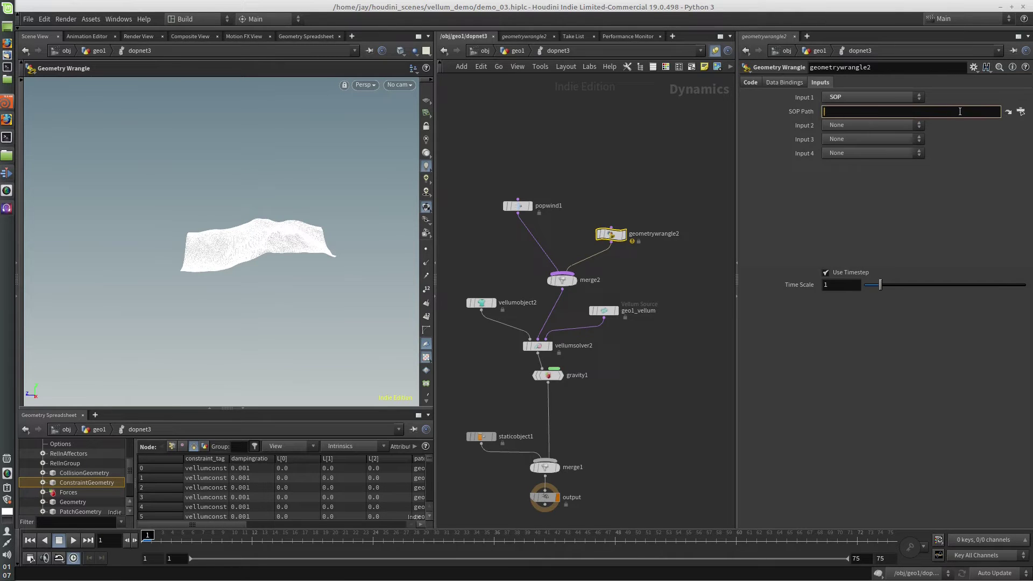
pyautogui.click(1021, 111)
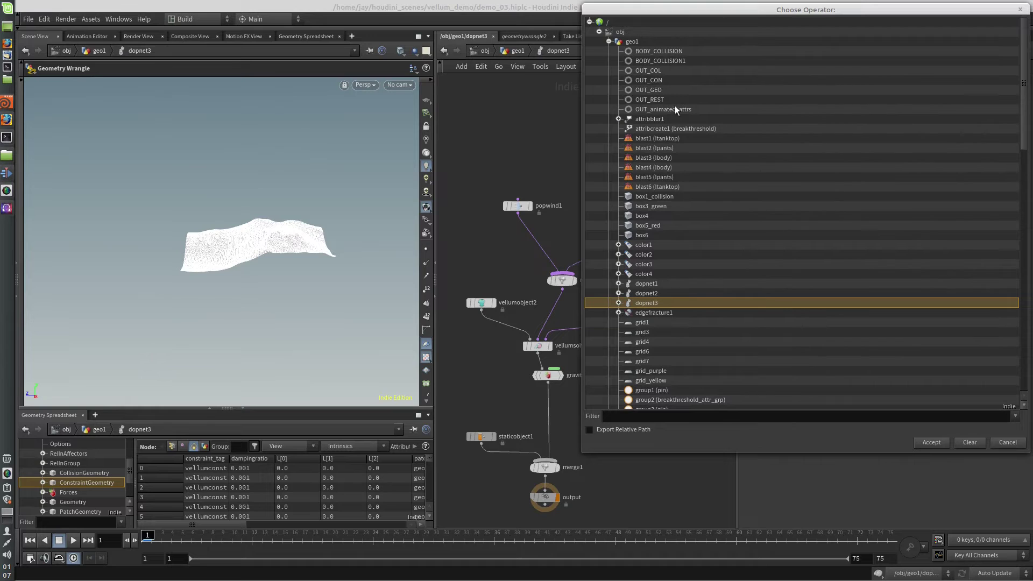
pyautogui.doubleClick(670, 90)
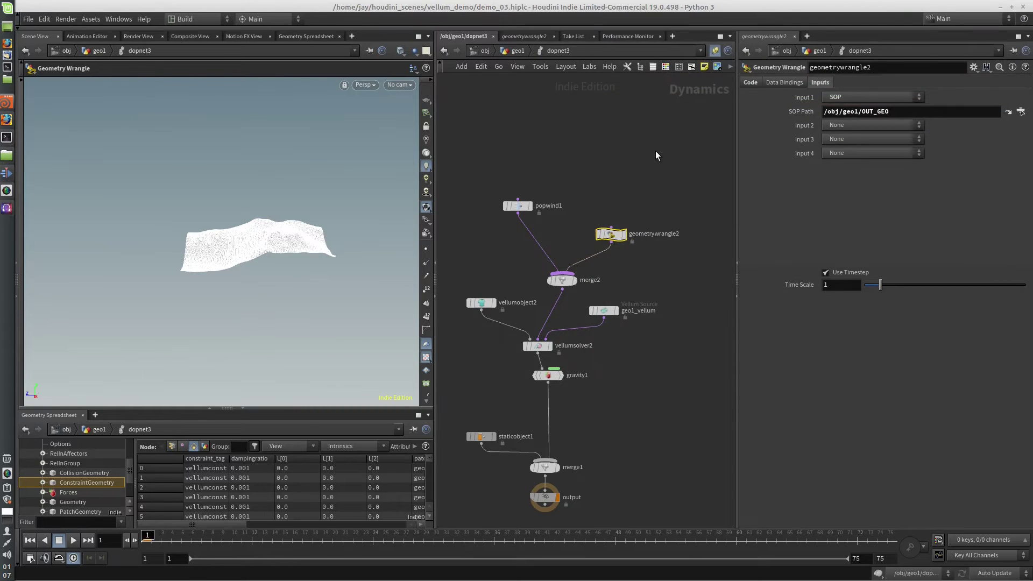
# Step: Check the OUT_GEO node in geo1, then return inside dopnet3
pyautogui.press('u')
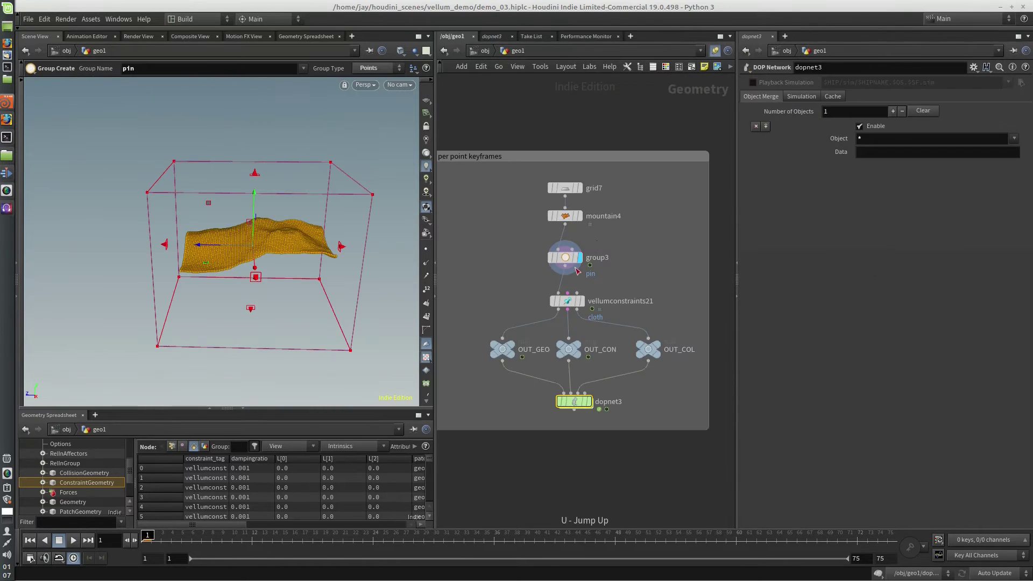
pyautogui.click(502, 349)
pyautogui.doubleClick(575, 403)
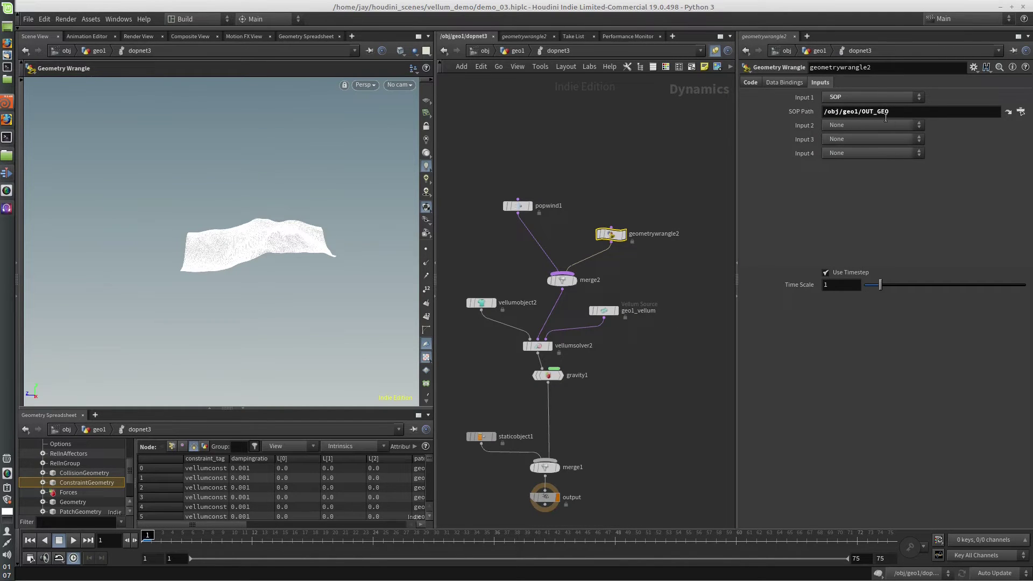
pyautogui.click(748, 82)
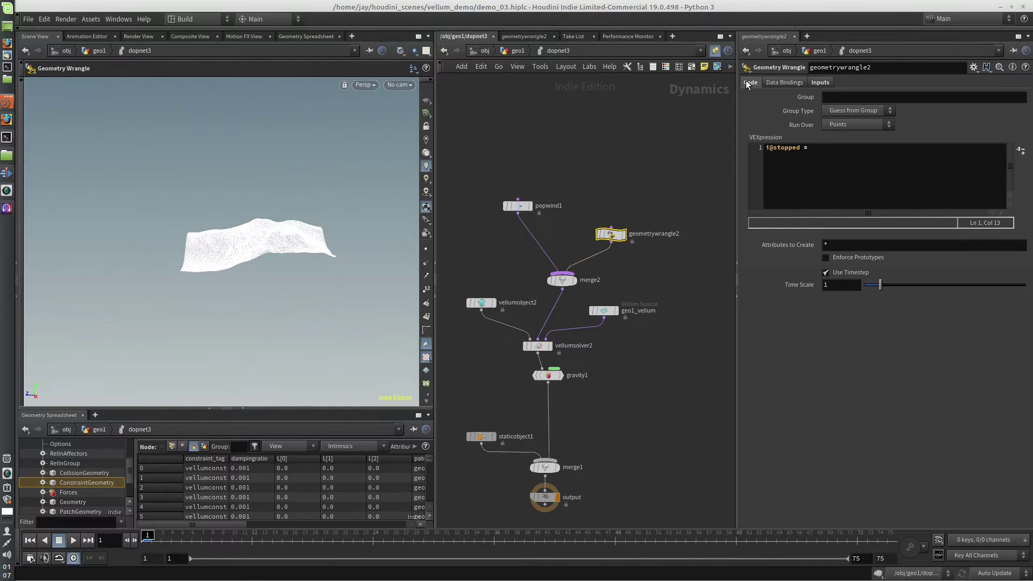
pyautogui.click(839, 165)
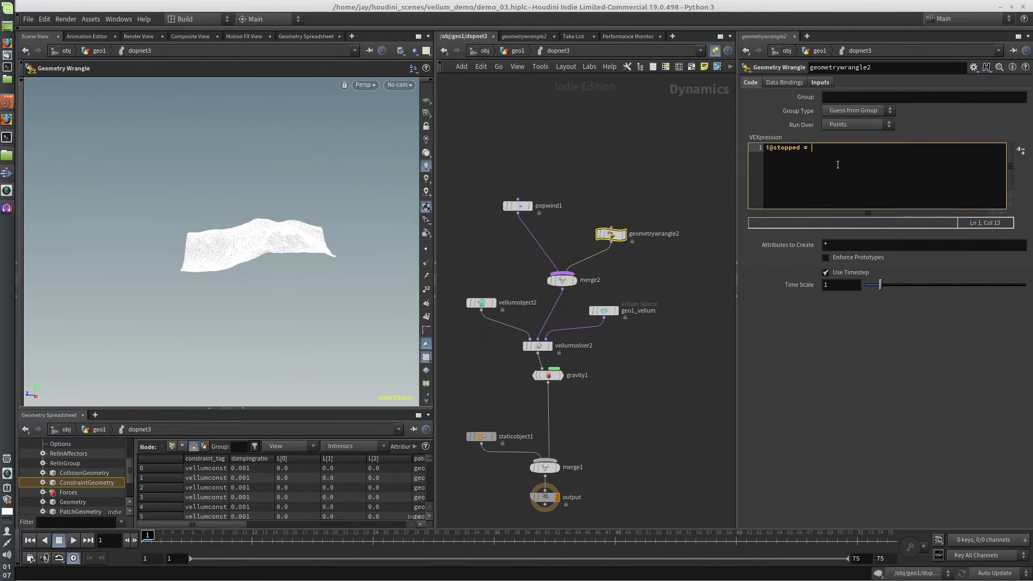
pyautogui.write('point')
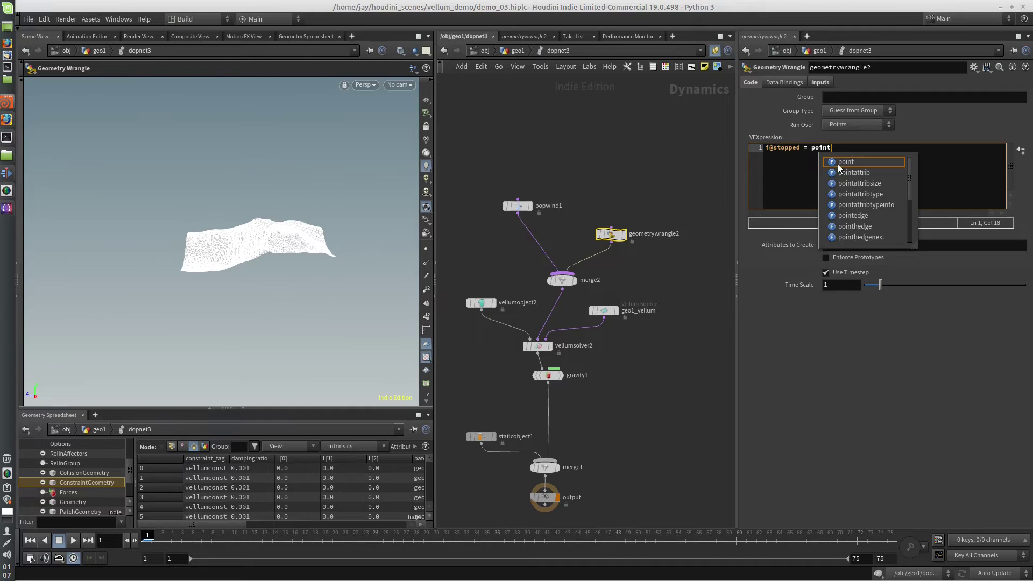
pyautogui.write('(')
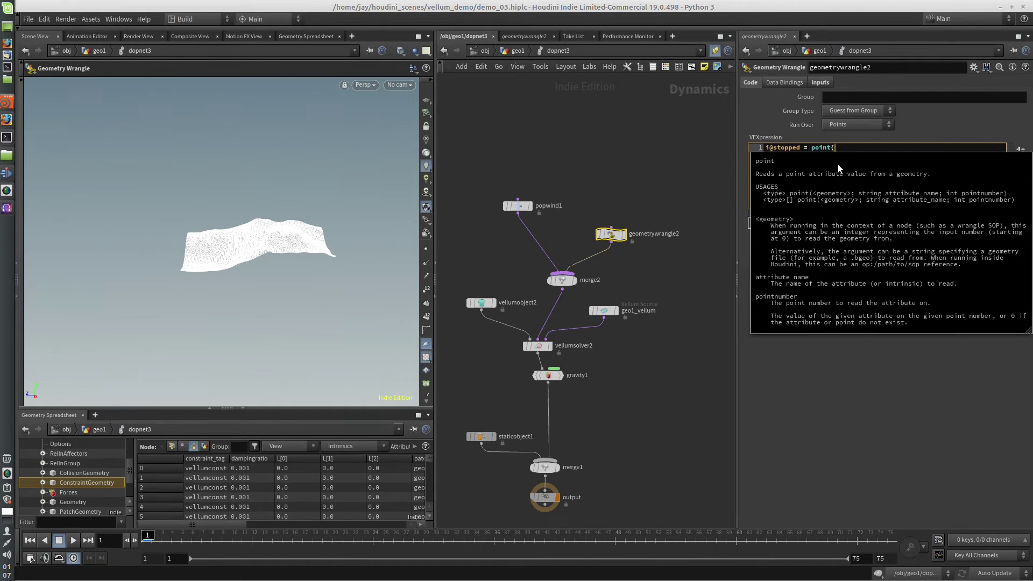
pyautogui.write('0')
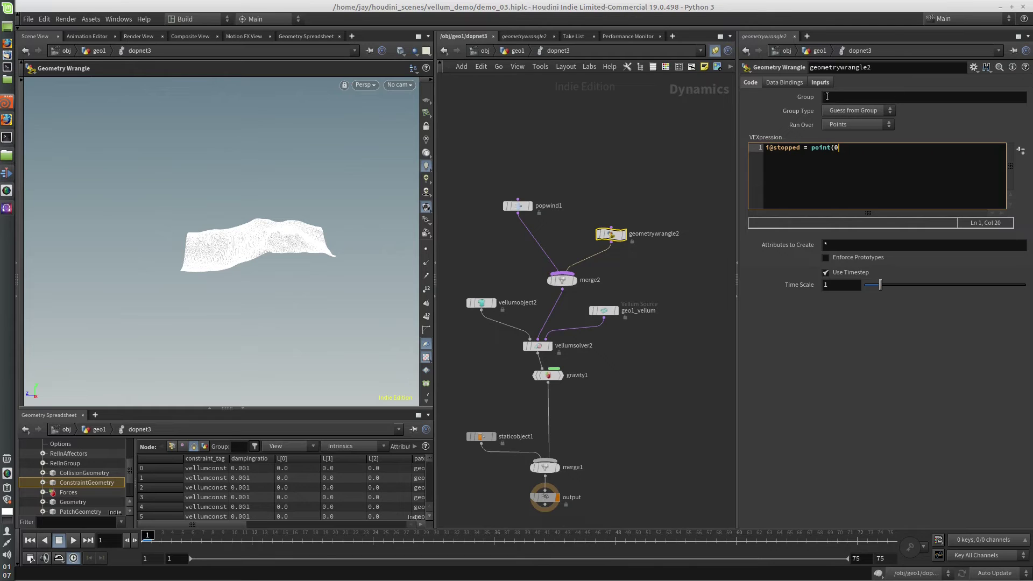
pyautogui.click(817, 83)
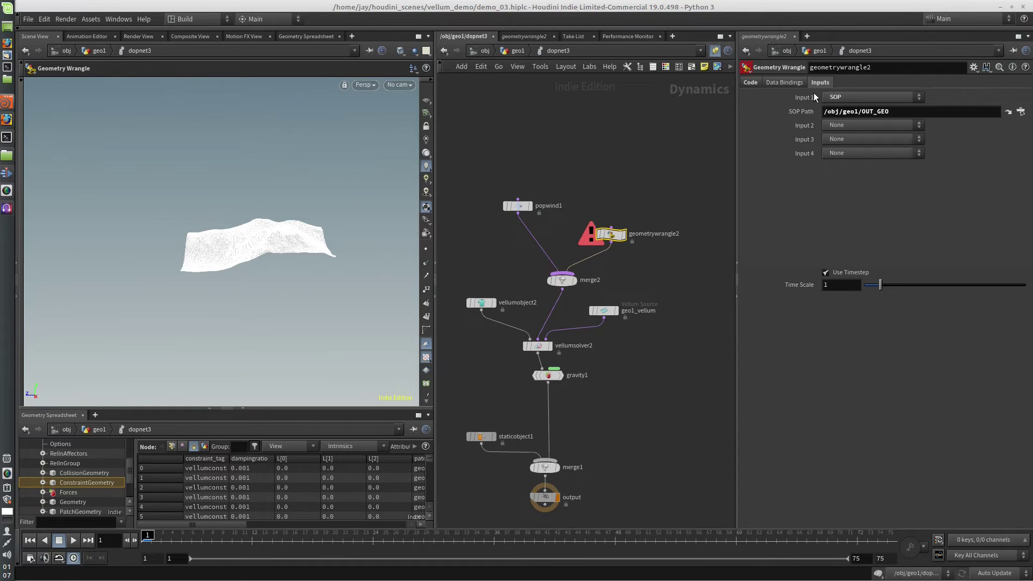
pyautogui.click(749, 83)
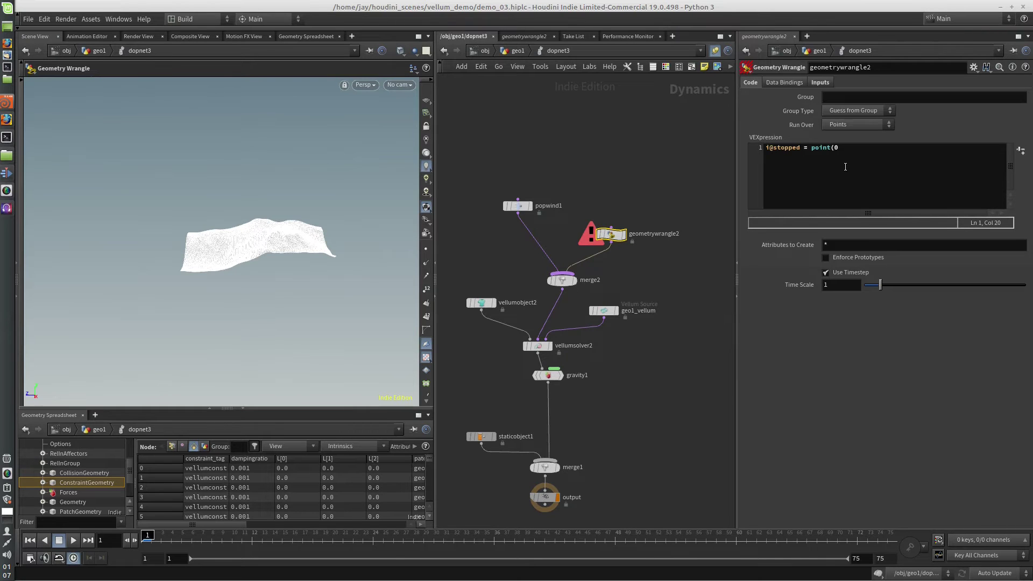
pyautogui.click(861, 162)
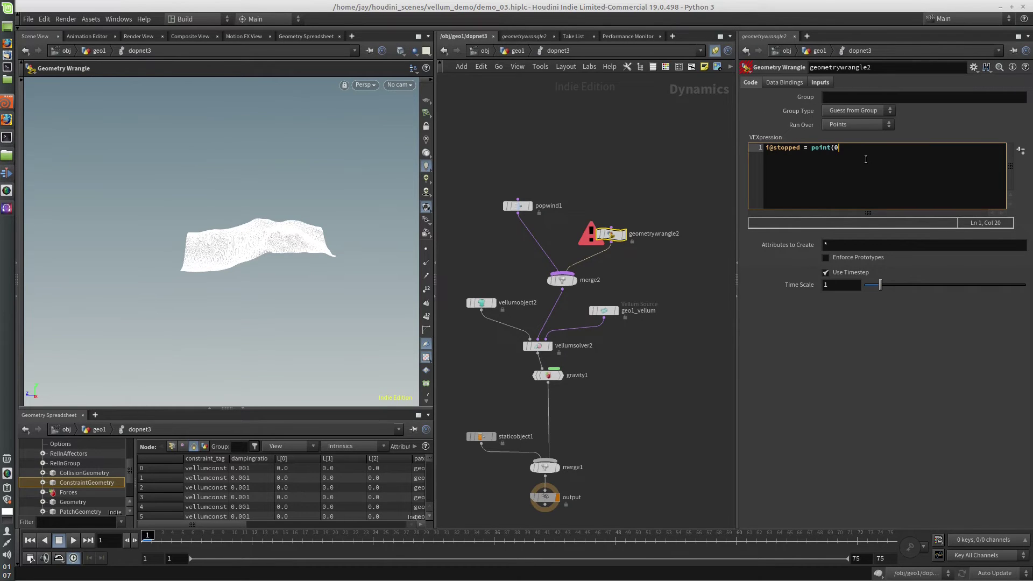
pyautogui.write(', "stopped", @ptnum);')
pyautogui.press('Return')
# Step: Play the cloth sim from the output node, rewind to frame 1, and move geometrywrangle2 higher
pyautogui.click(549, 498)
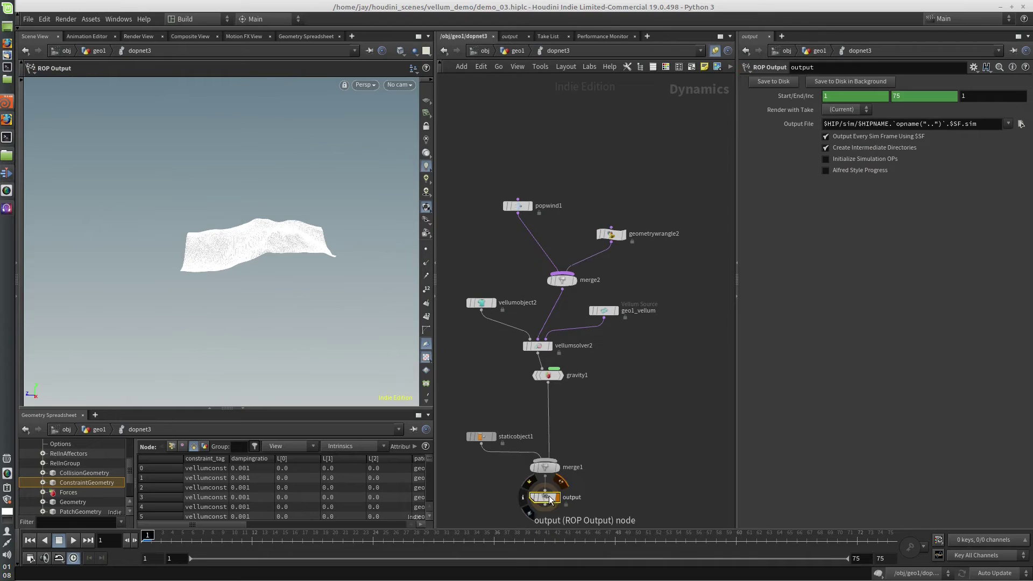
pyautogui.click(74, 541)
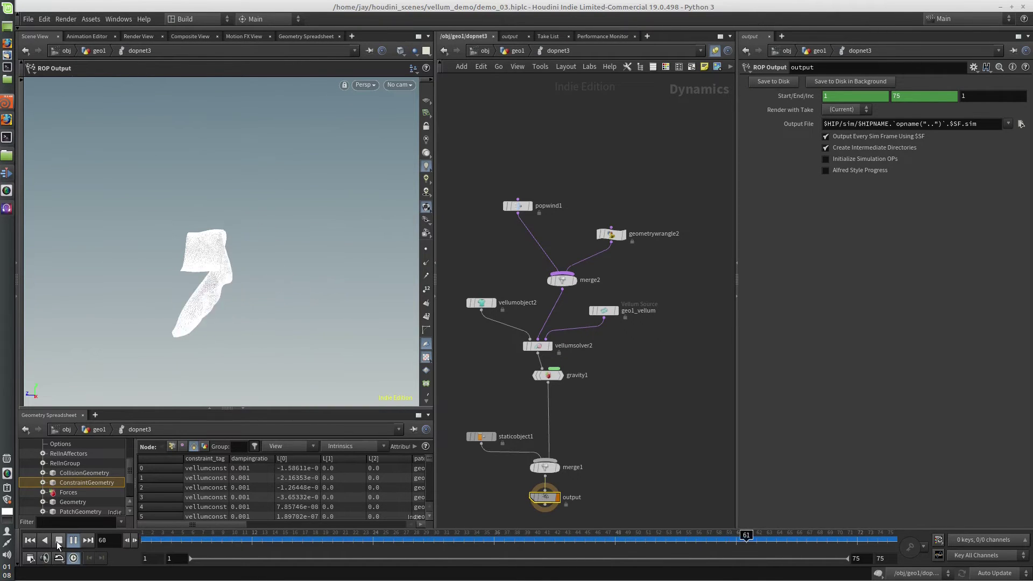
pyautogui.click(58, 541)
pyautogui.click(30, 541)
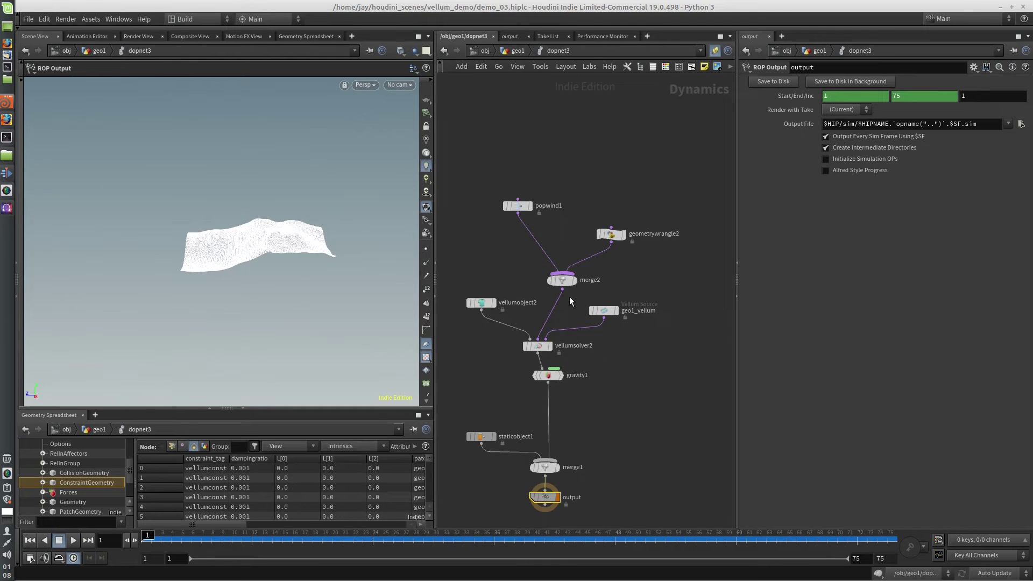
pyautogui.moveTo(614, 241); pyautogui.dragTo(624, 226)
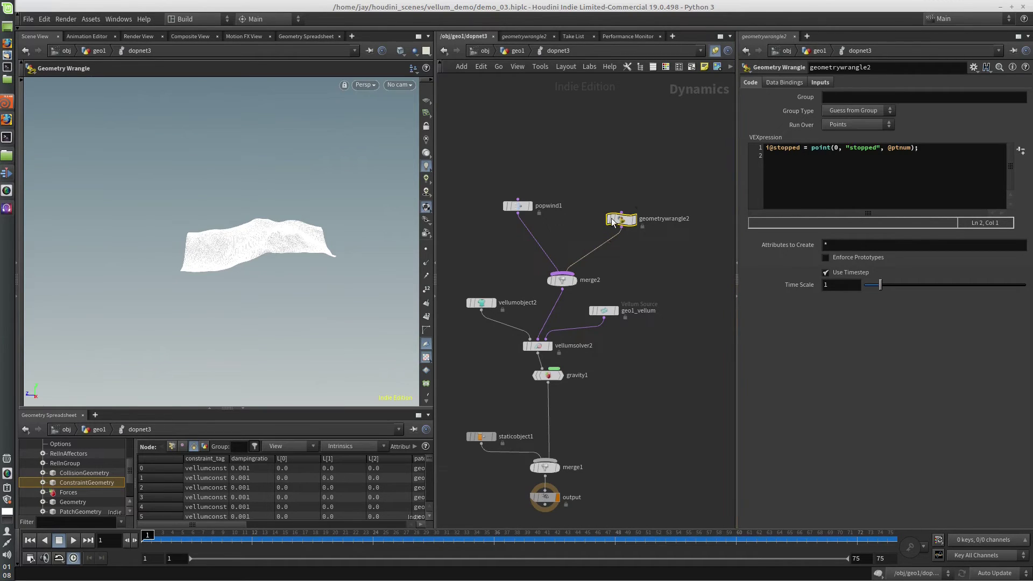
pyautogui.moveTo(615, 223); pyautogui.dragTo(613, 191)
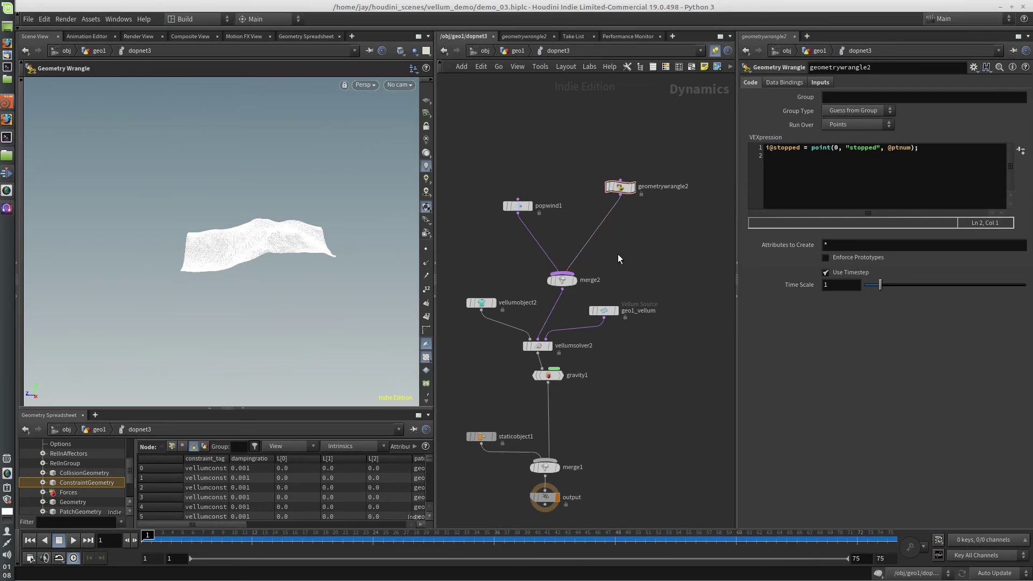
# Step: In geo1, list OUT_CON's constraint primitives with restlength and stiffness in the spreadsheet
pyautogui.press('u')
pyautogui.click(506, 350)
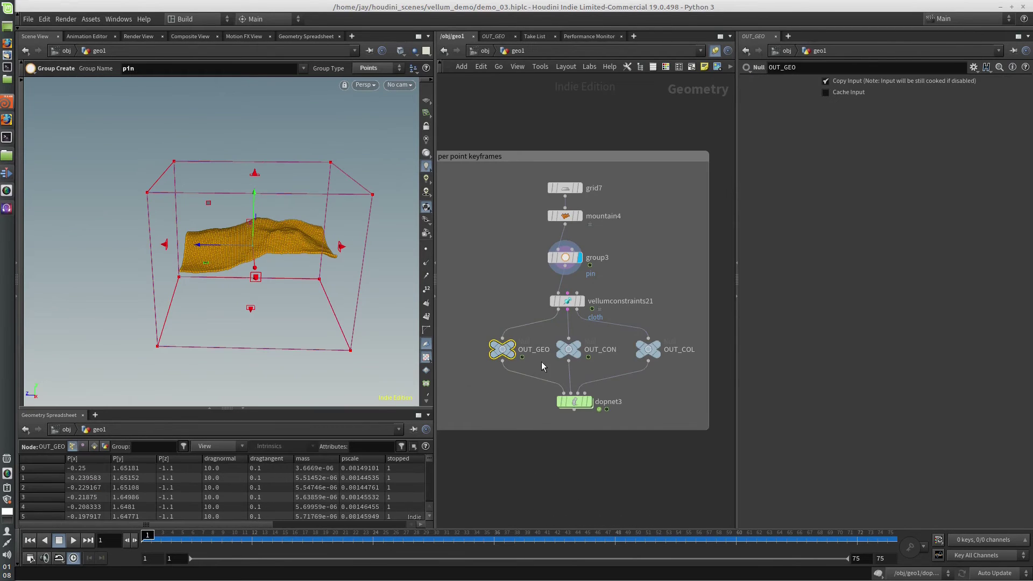
pyautogui.click(568, 357)
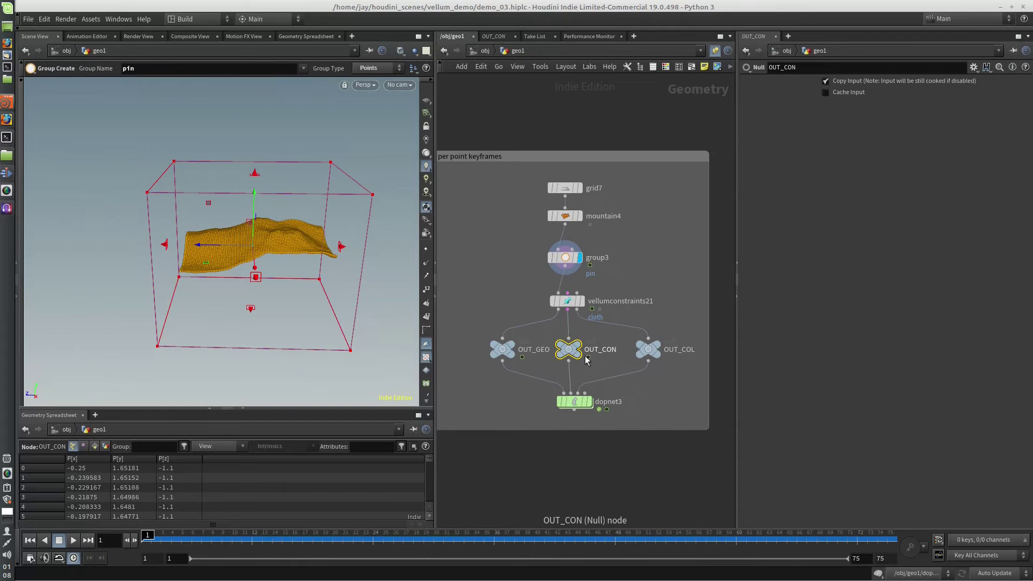
pyautogui.click(94, 446)
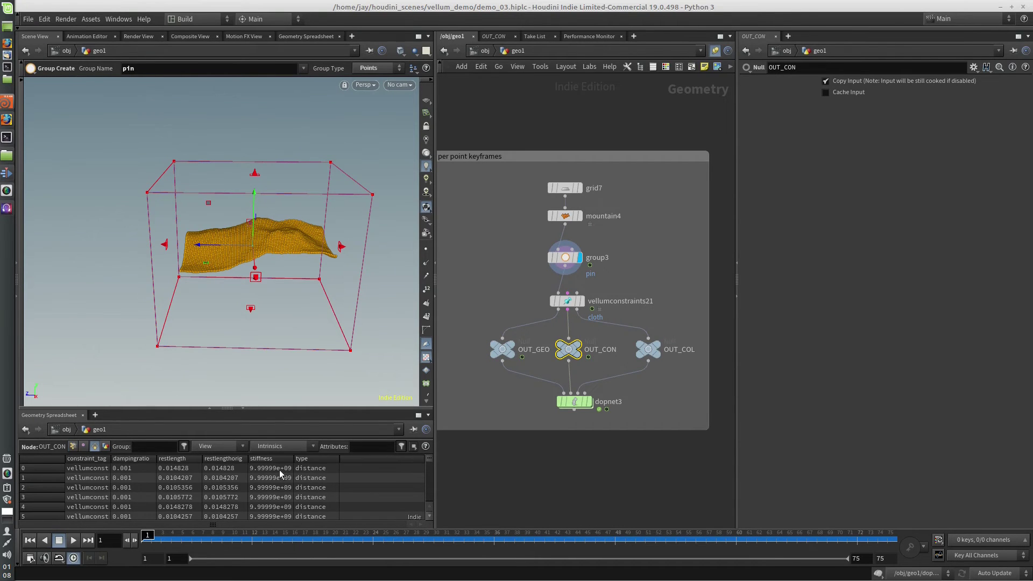
# Step: Inside dopnet3, add geometrywrangle3 and wire its output into merge2
pyautogui.doubleClick(575, 402)
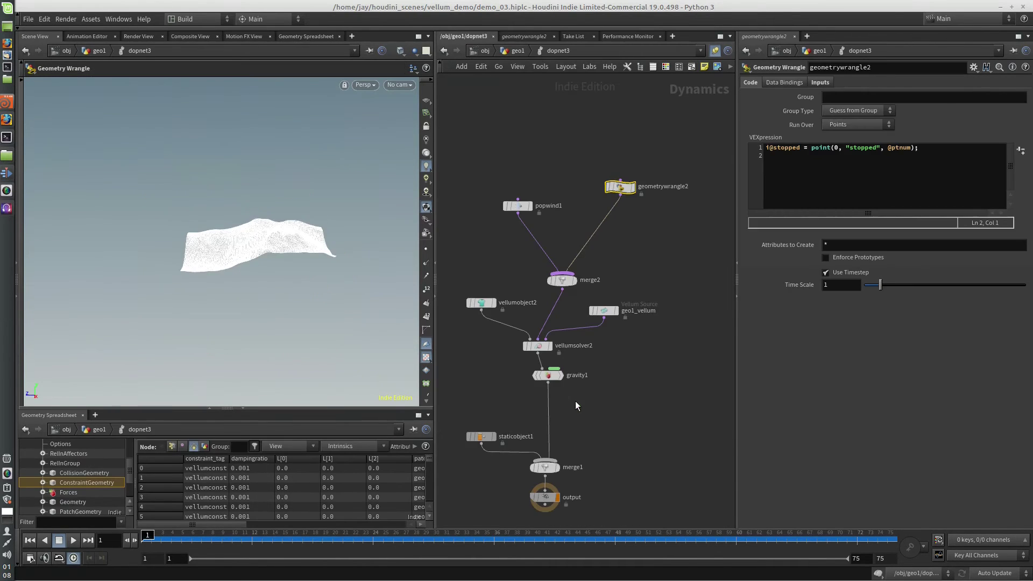
pyautogui.press('Tab')
pyautogui.write('geo')
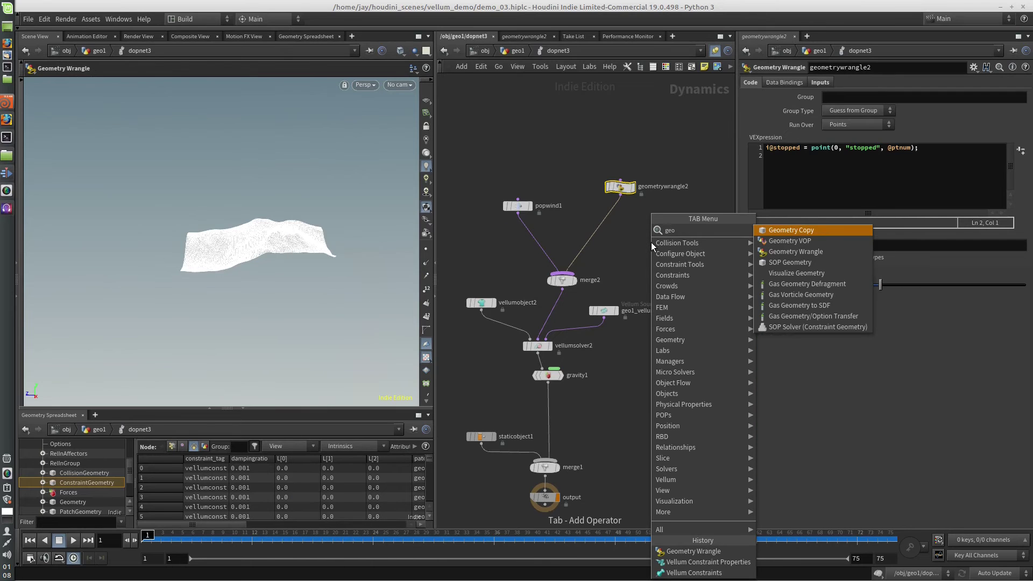
pyautogui.write('me')
pyautogui.press('Down')
pyautogui.press('Down')
pyautogui.press('Return')
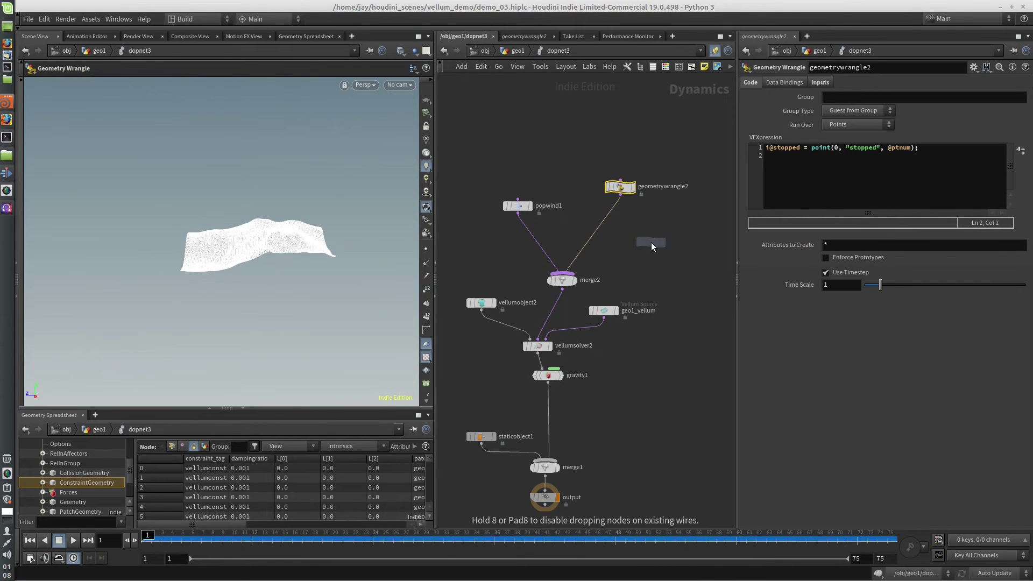
pyautogui.click(652, 242)
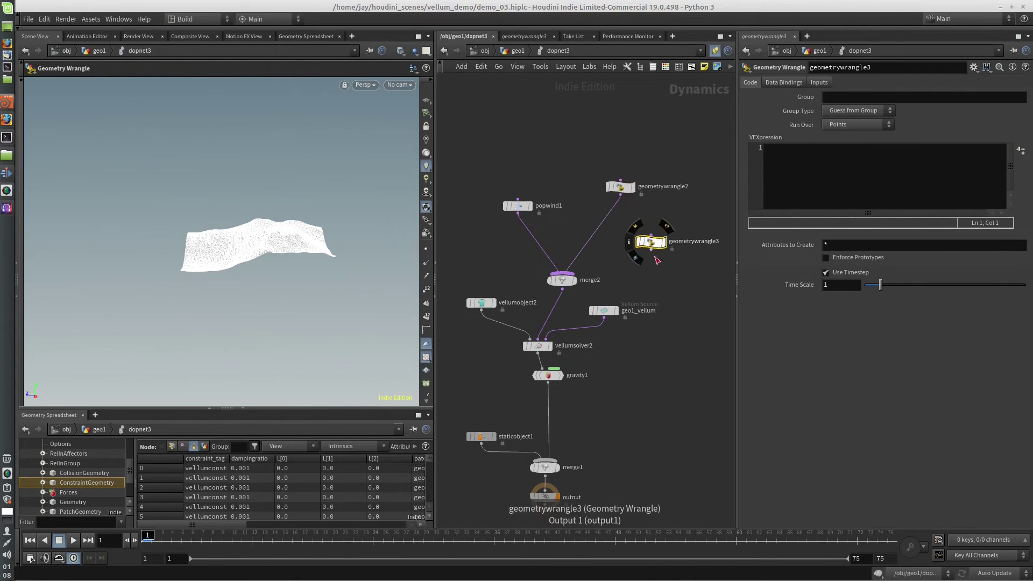
pyautogui.click(652, 250)
pyautogui.click(562, 274)
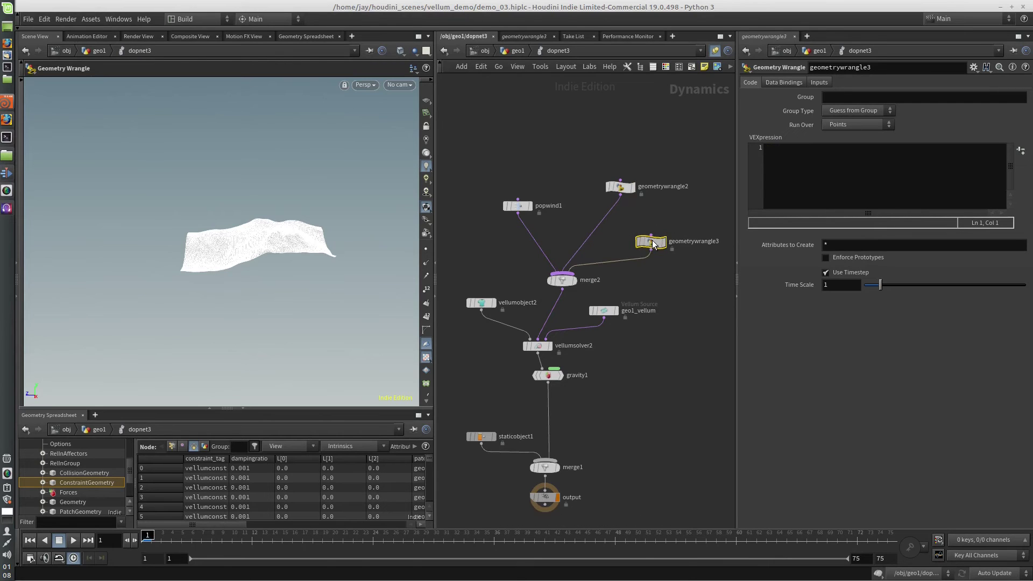
pyautogui.moveTo(653, 243); pyautogui.dragTo(647, 243)
# Step: Set geometrywrangle3's Input 1 to SOP with path OUT_CON
pyautogui.click(814, 185)
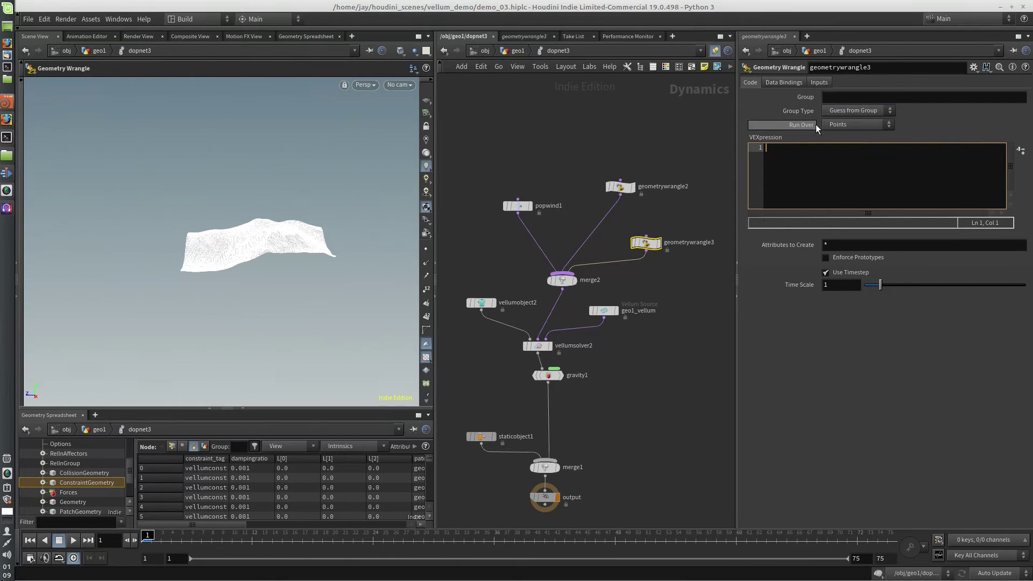
pyautogui.click(819, 83)
pyautogui.click(842, 97)
pyautogui.click(858, 114)
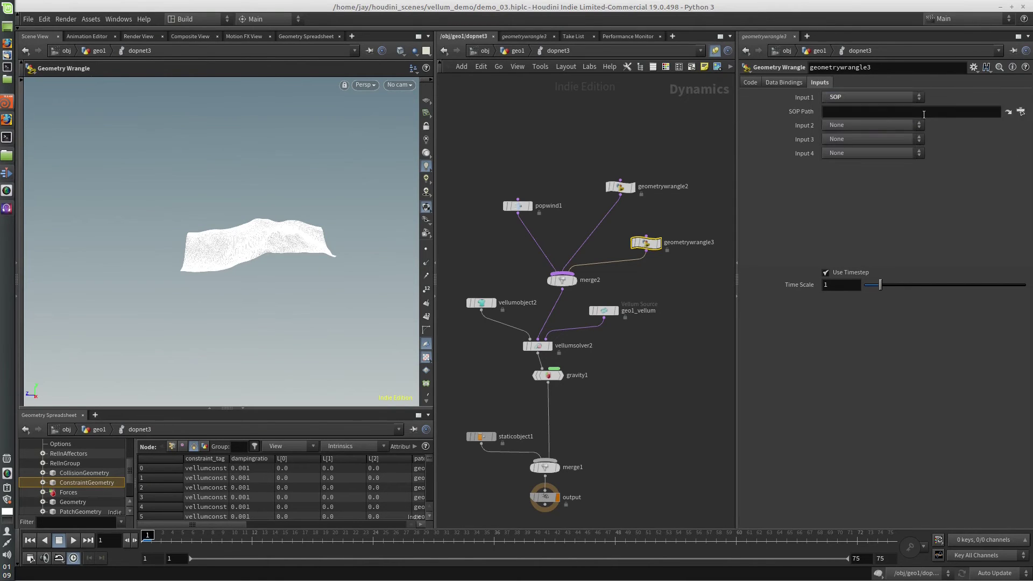
pyautogui.click(1020, 112)
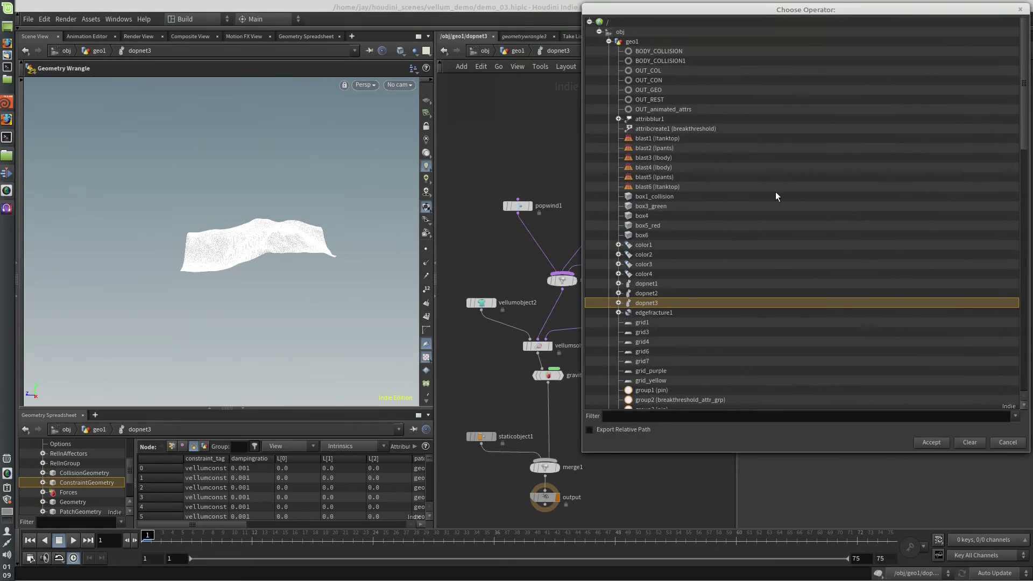
pyautogui.doubleClick(672, 82)
pyautogui.click(750, 82)
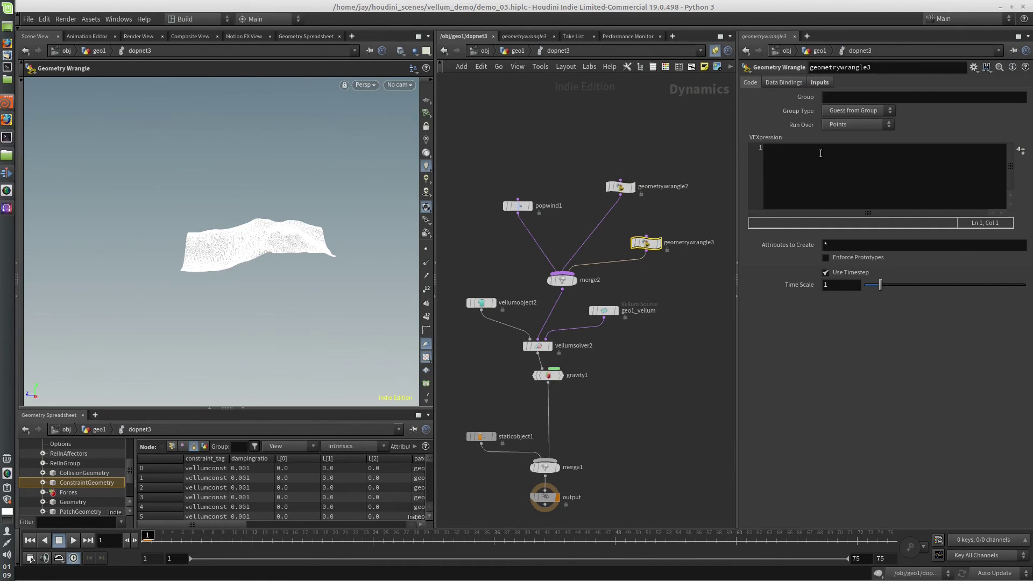
# Step: Write f@restlength *= 1.02; as geometrywrangle3's VEXpression
pyautogui.click(814, 188)
pyautogui.write('f@stiff')
pyautogui.press('BackSpace')
pyautogui.press('BackSpace')
pyautogui.press('BackSpace')
pyautogui.press('BackSpace')
pyautogui.press('BackSpace')
pyautogui.write('restlength =')
pyautogui.press('BackSpace')
pyautogui.press('BackSpace')
pyautogui.write('*= ')
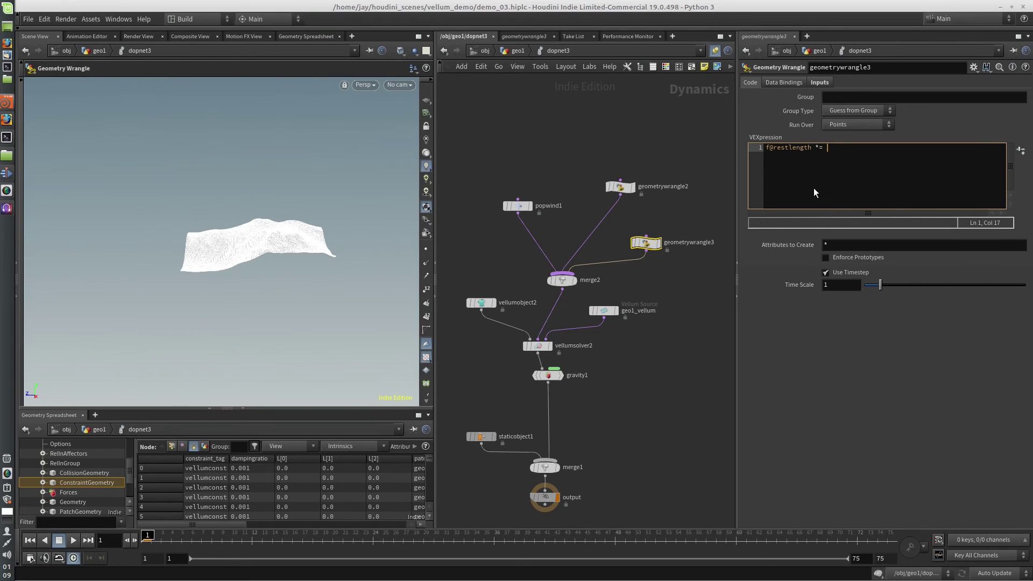
pyautogui.write('1.02;')
pyautogui.press('Return')
# Step: Test-play the simulation from the output node and rewind to frame 1
pyautogui.click(544, 499)
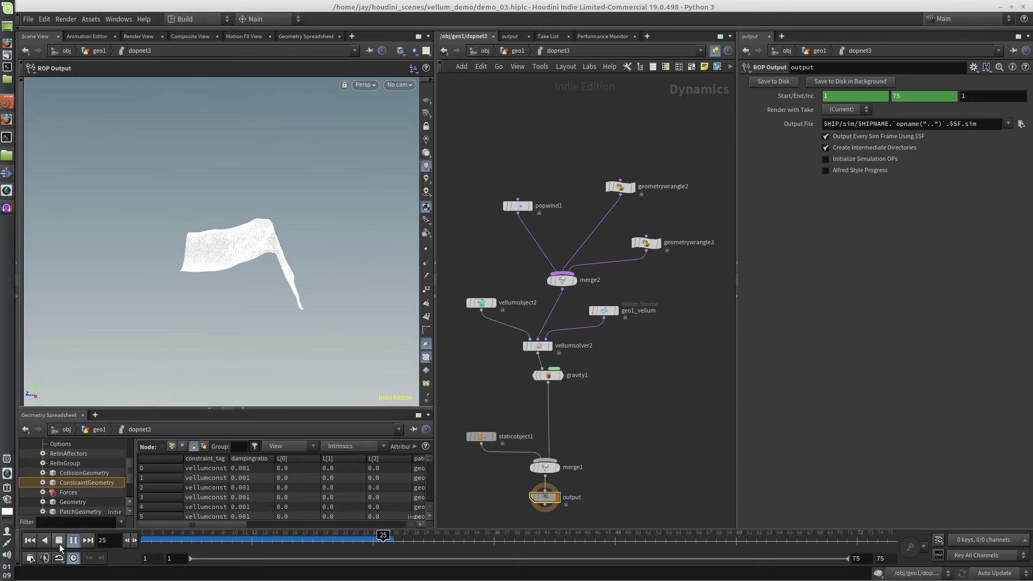
pyautogui.click(59, 543)
pyautogui.click(30, 542)
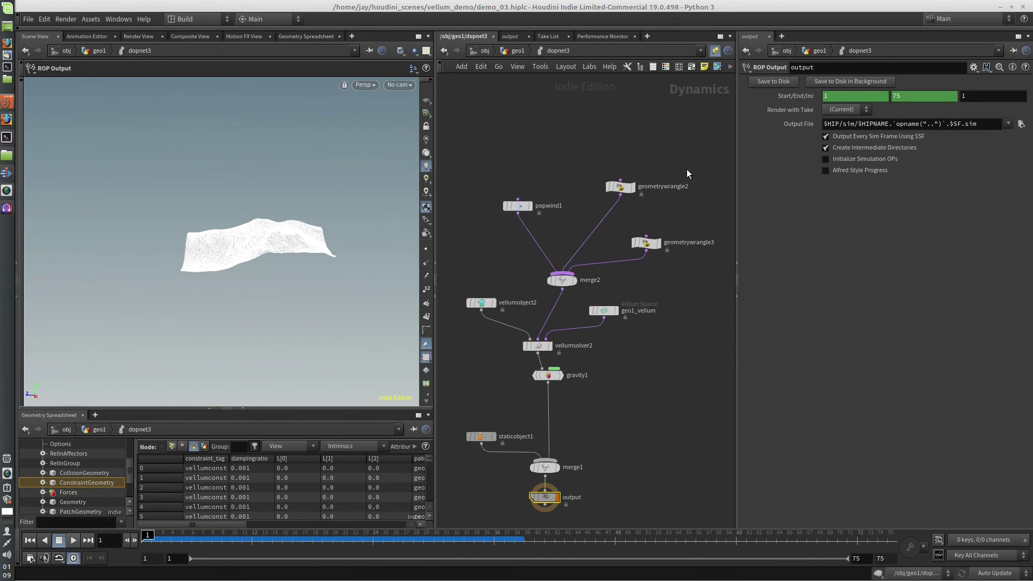
# Step: Inspect vellumobject2's ConstraintGeometry rows in an enlarged spreadsheet
pyautogui.click(647, 243)
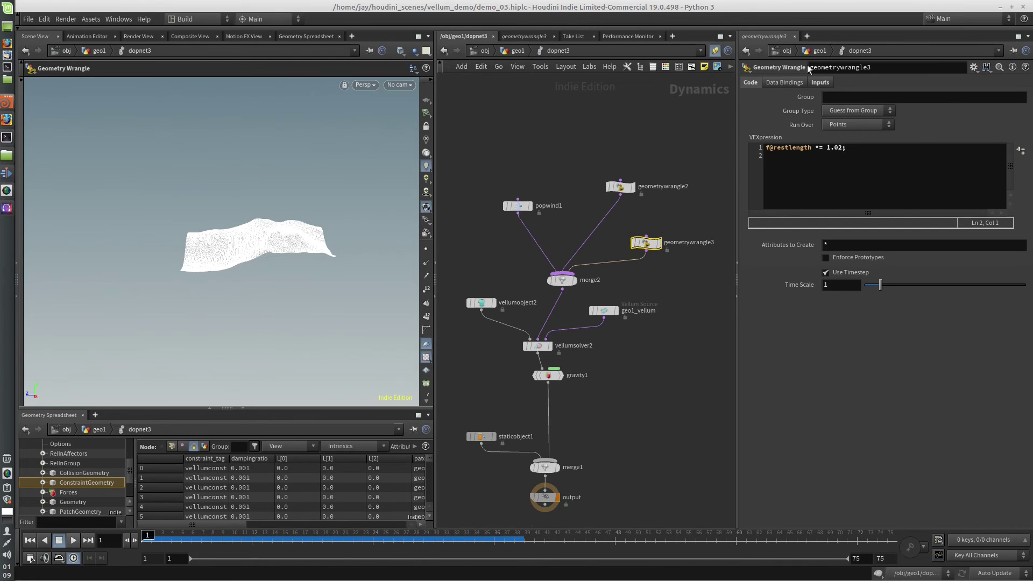
pyautogui.click(793, 81)
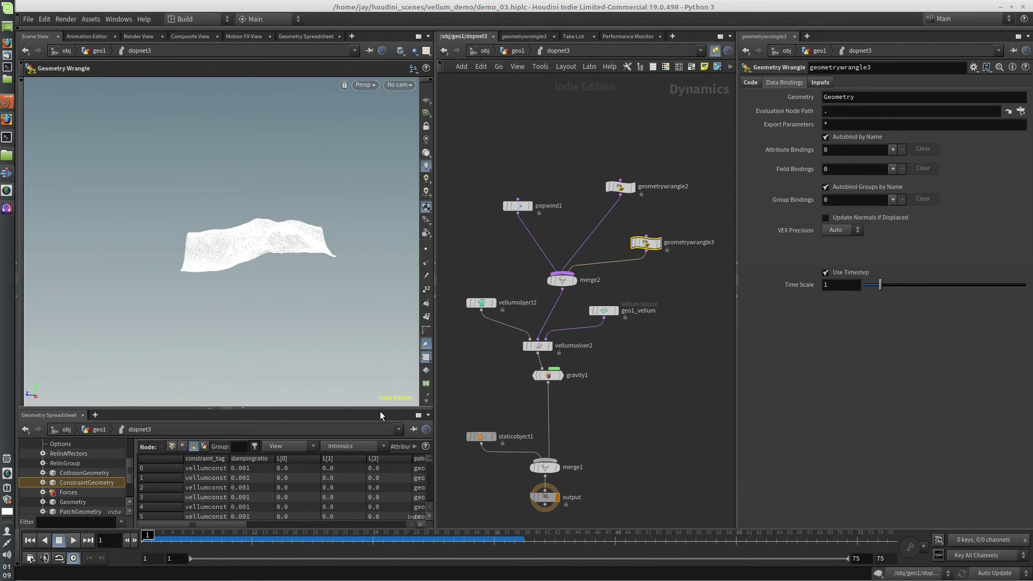
pyautogui.moveTo(380, 409); pyautogui.dragTo(483, 379)
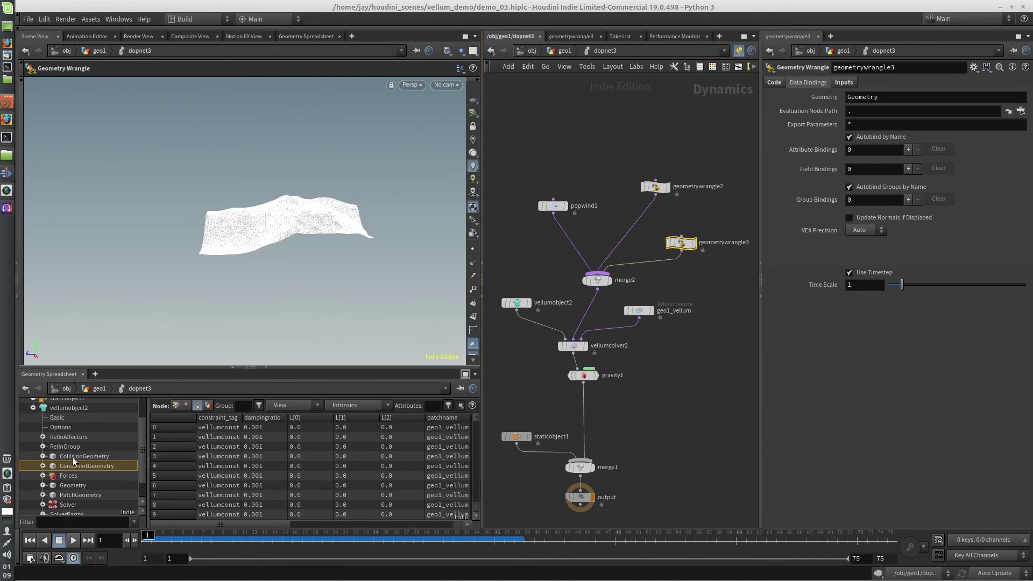
pyautogui.click(76, 408)
pyautogui.click(102, 466)
# Step: Change geometrywrangle3's bound Geometry data name to ConstraintGeometry
pyautogui.click(849, 98)
pyautogui.write('Constraint')
pyautogui.press('Return')
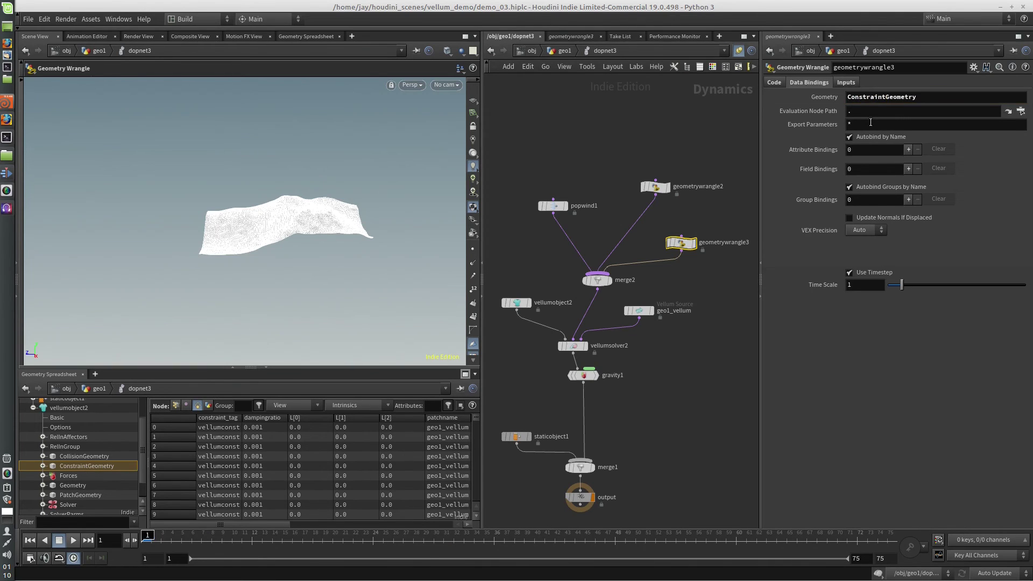
pyautogui.click(773, 82)
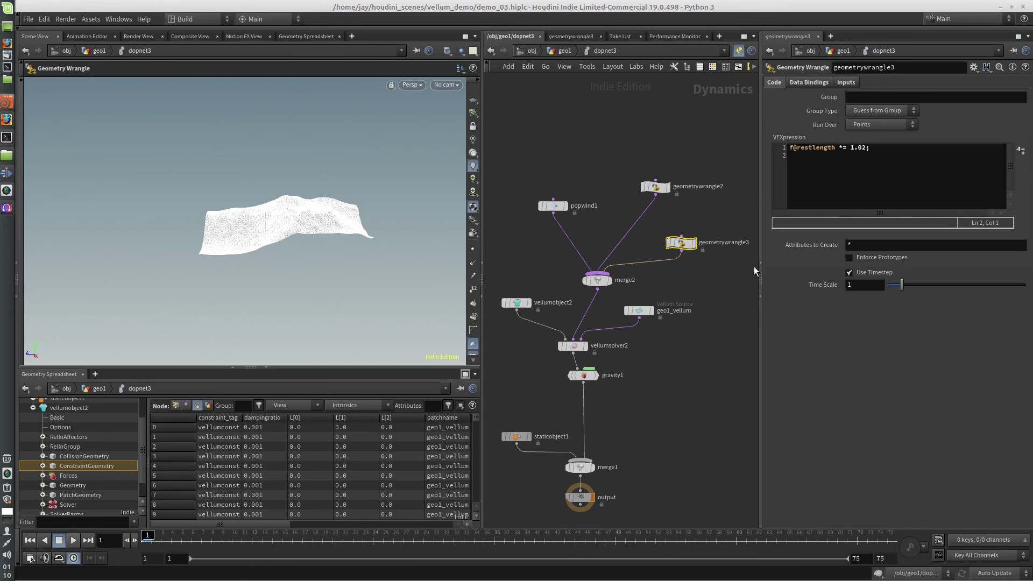
# Step: Play the simulation from the output node, stop, and rewind to frame 1
pyautogui.click(567, 497)
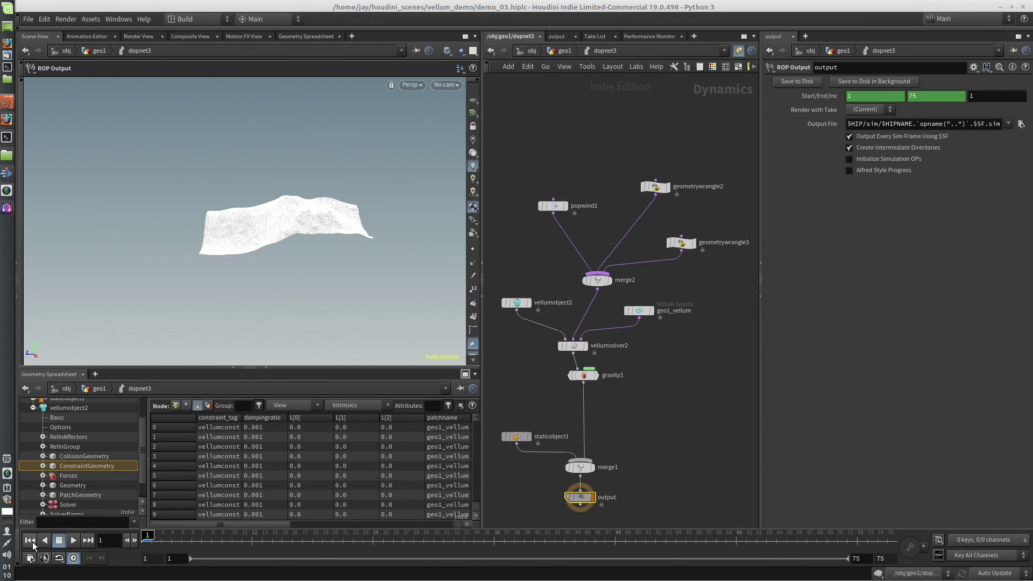
pyautogui.click(71, 544)
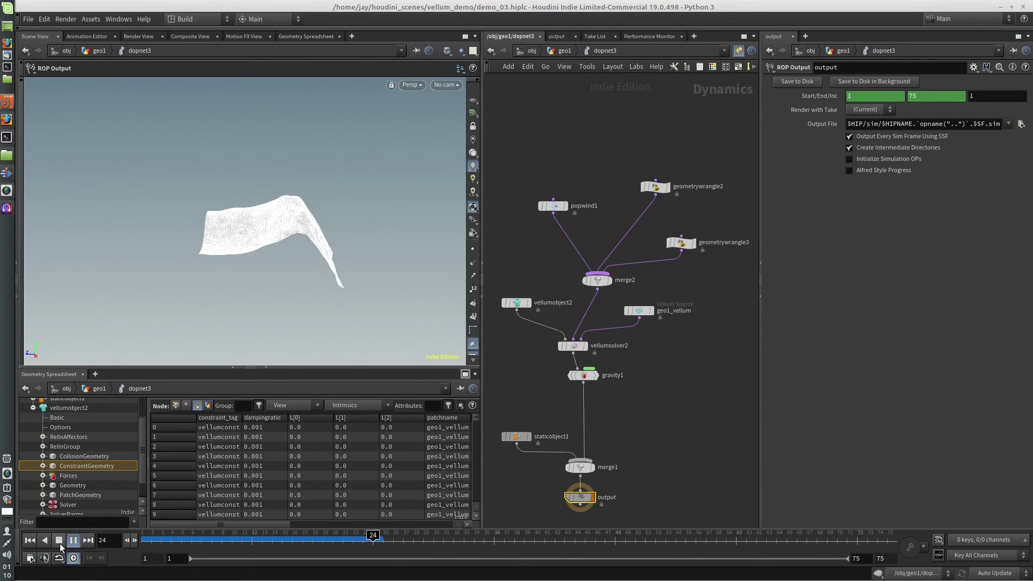
pyautogui.click(59, 541)
pyautogui.click(29, 541)
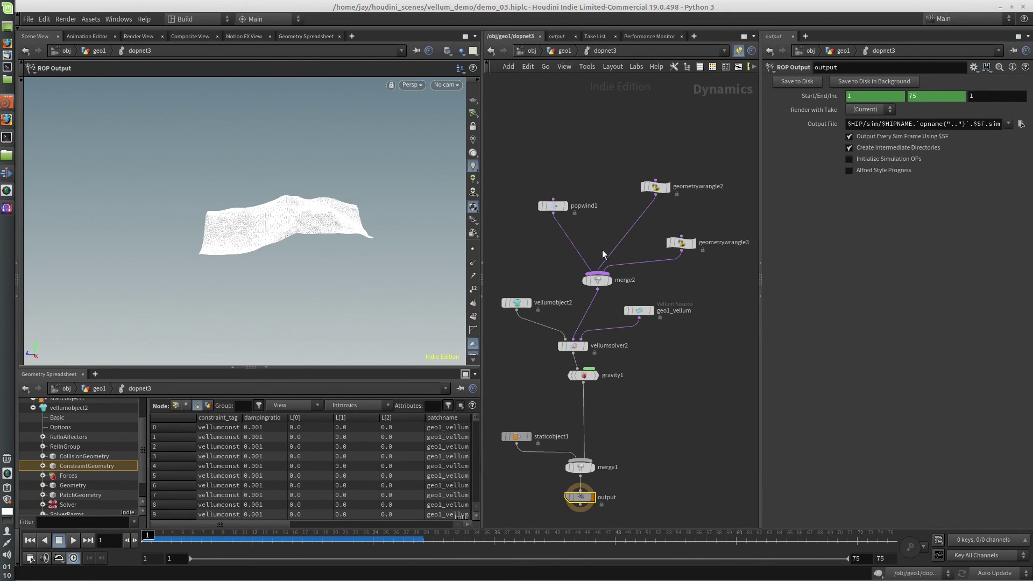
# Step: Set geometrywrangle3's Run Over to Primitives and play to watch the cloth swell
pyautogui.click(683, 244)
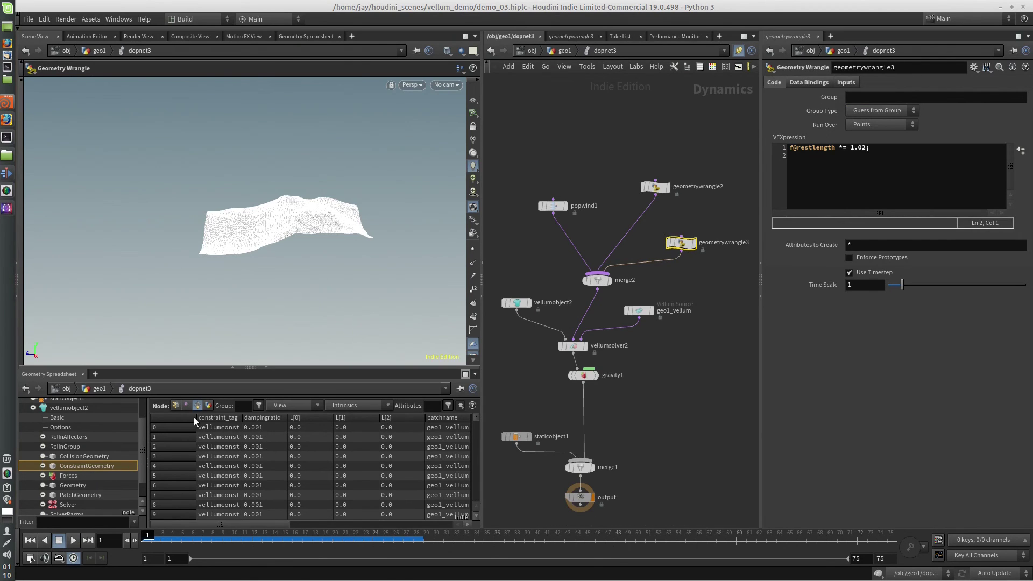
pyautogui.click(876, 122)
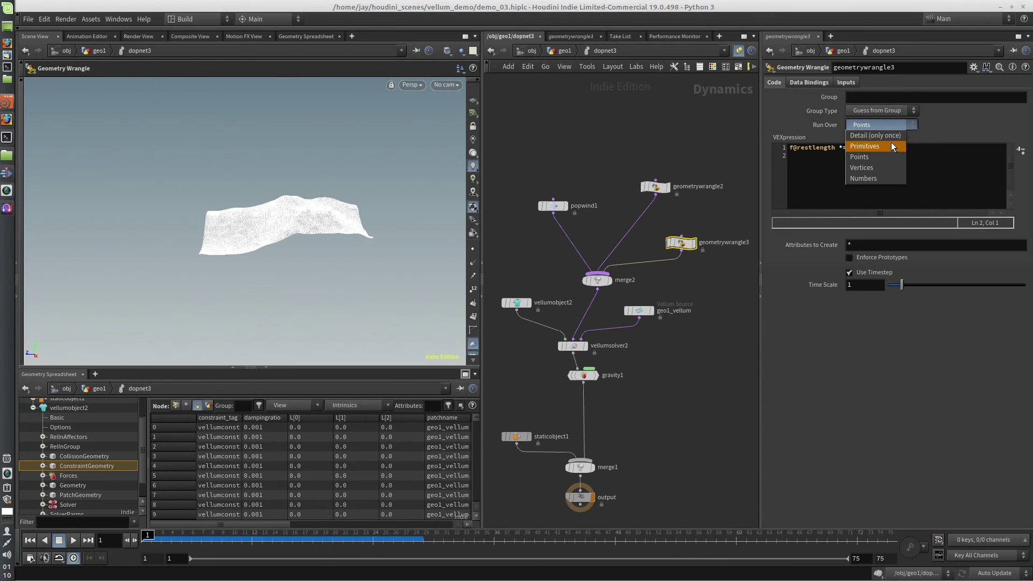
pyautogui.click(891, 146)
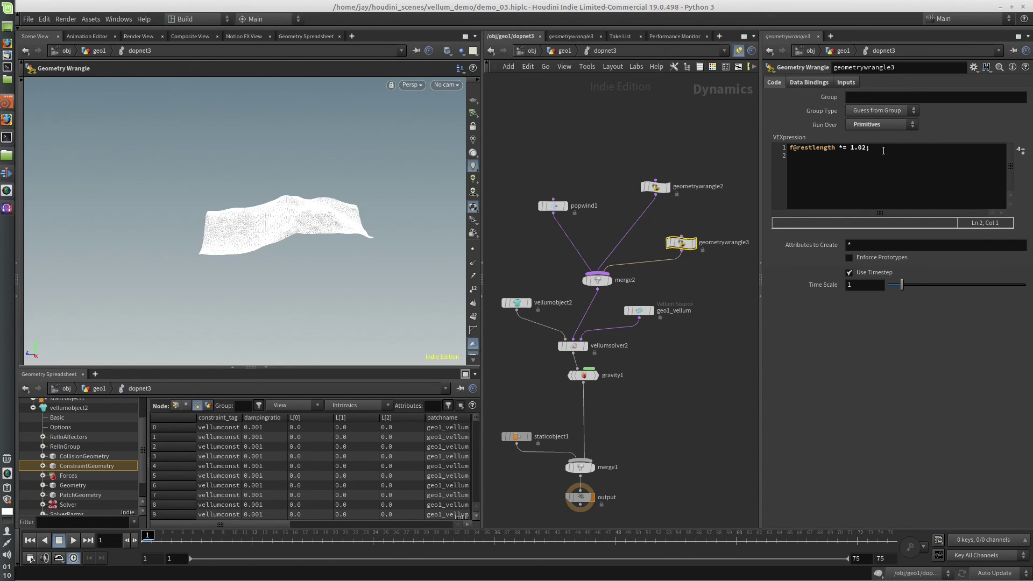
pyautogui.click(72, 541)
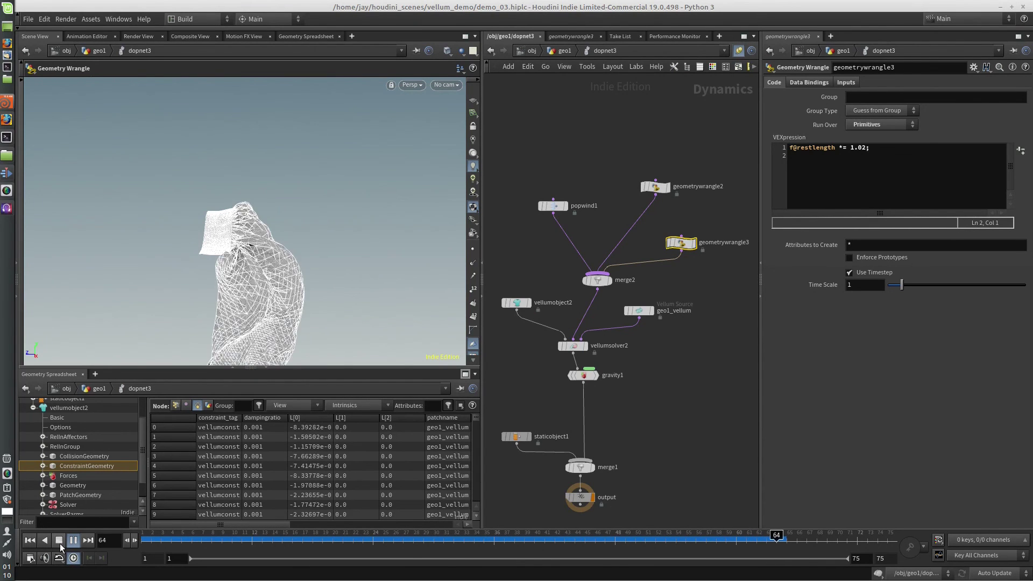
pyautogui.click(60, 544)
# Step: Rewind to frame 1 and review geometrywrangle2's code and data bindings
pyautogui.click(30, 540)
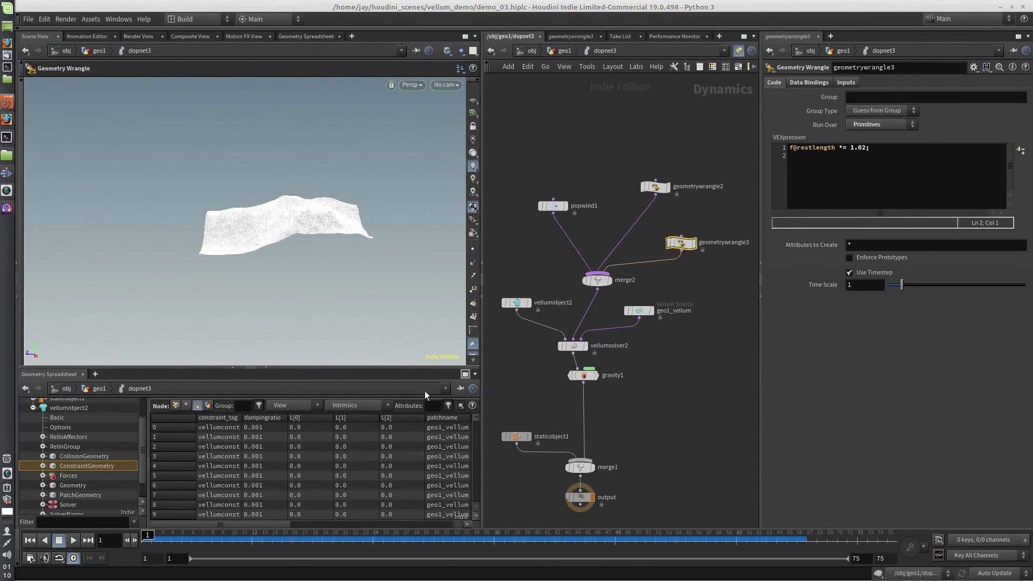
pyautogui.click(652, 188)
pyautogui.moveTo(663, 188)
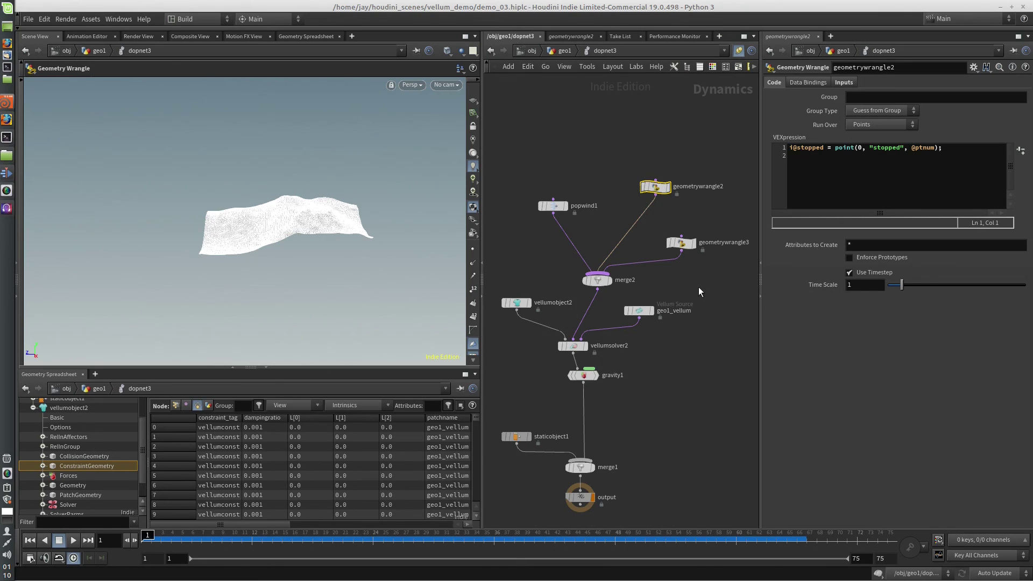
pyautogui.click(801, 82)
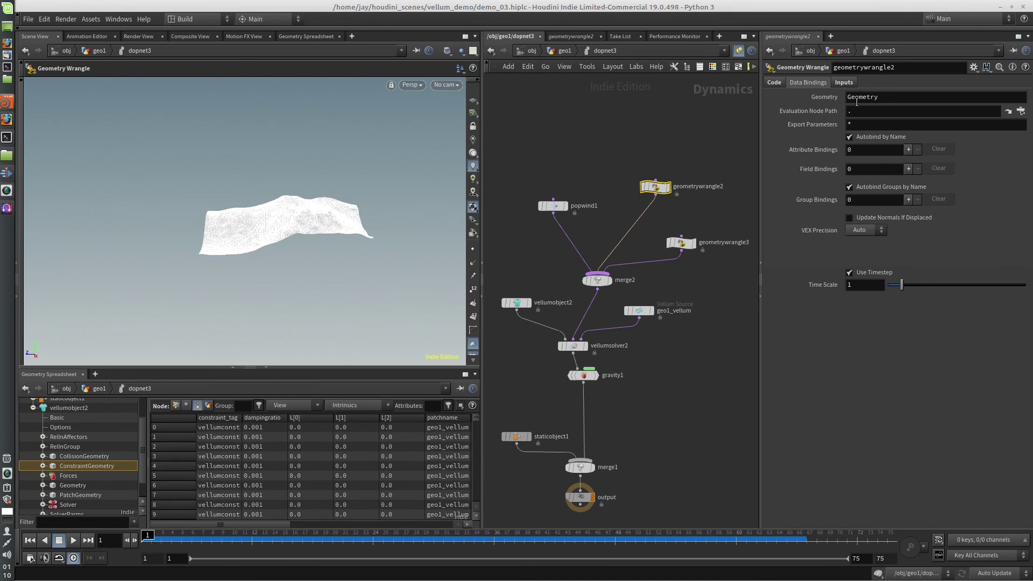
# Step: Review geometrywrangle3's bindings, keep Run Over as Primitives, and go up to geo1
pyautogui.click(680, 243)
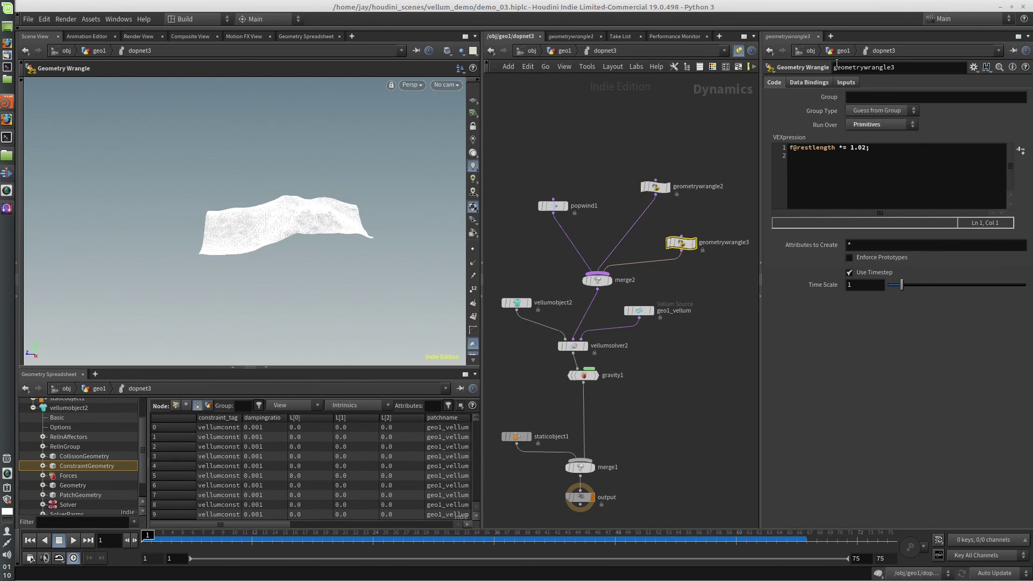
pyautogui.click(807, 82)
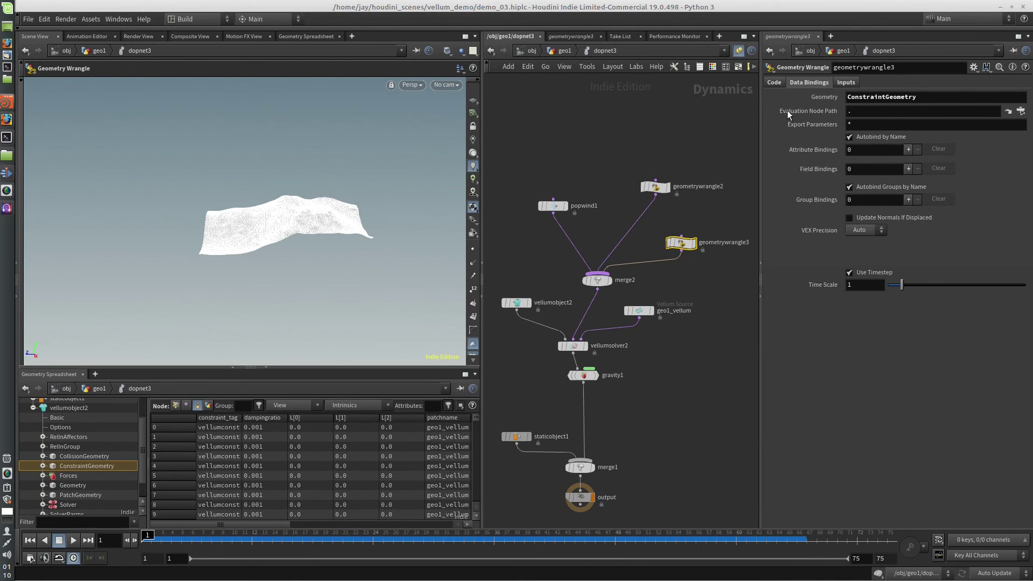
pyautogui.click(774, 83)
pyautogui.click(885, 124)
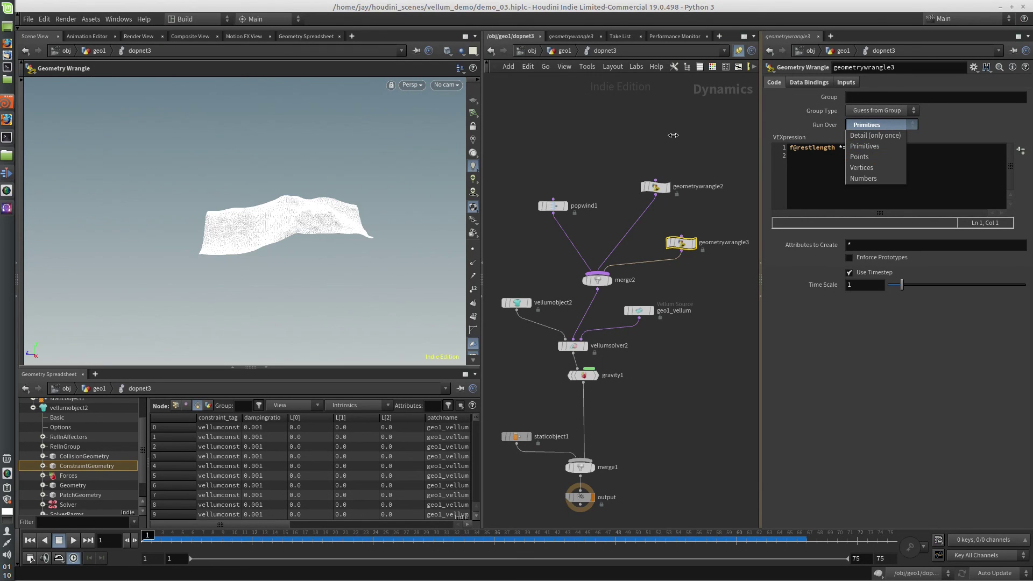
pyautogui.click(870, 146)
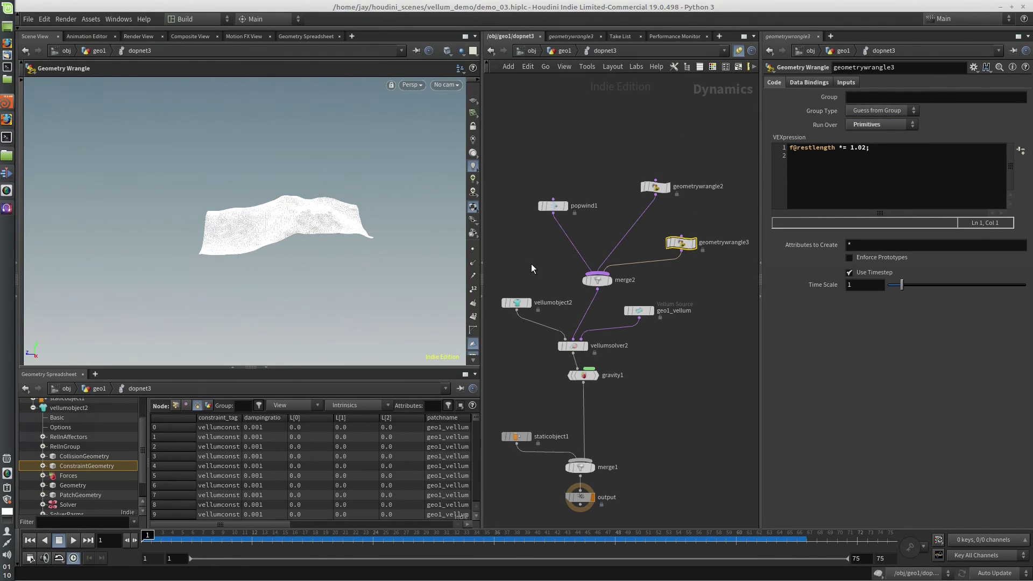
pyautogui.press('u')
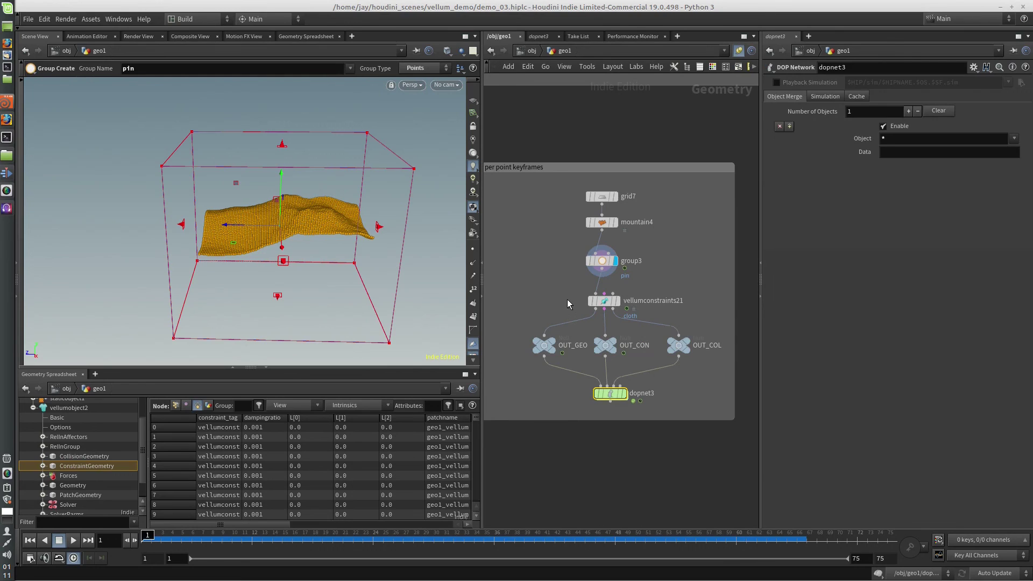